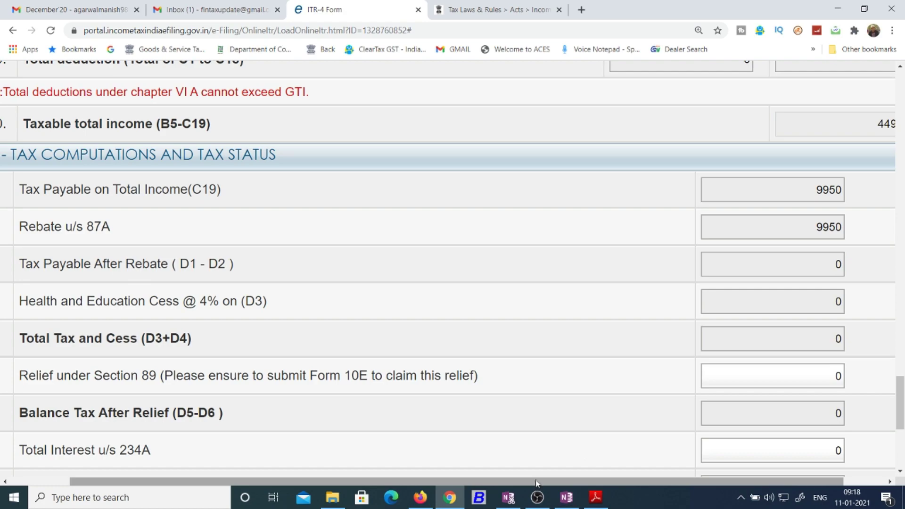
# - Reduce the browser zoom by two levels and bring the opening rows of the Income Details section into view
pyautogui.moveTo(903, 441); pyautogui.dragTo(901, 78)
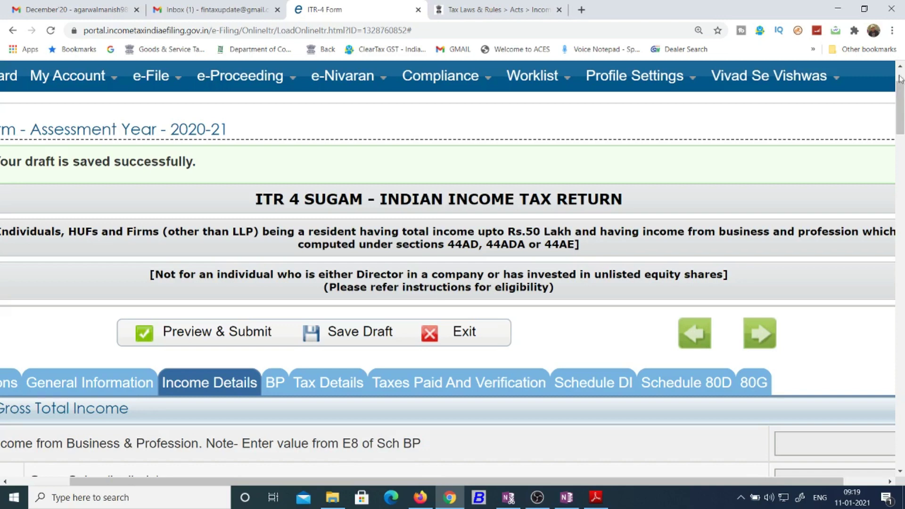
pyautogui.click(892, 30)
pyautogui.click(814, 139)
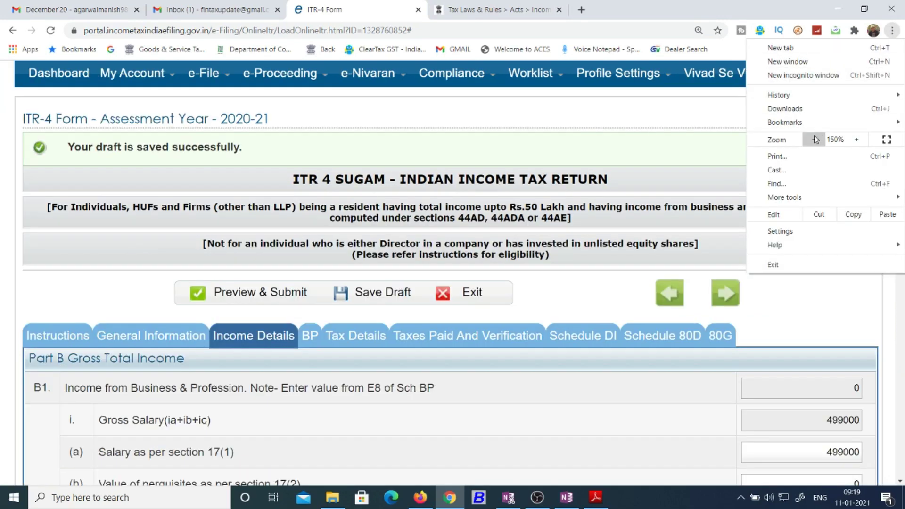
pyautogui.click(813, 139)
pyautogui.click(677, 366)
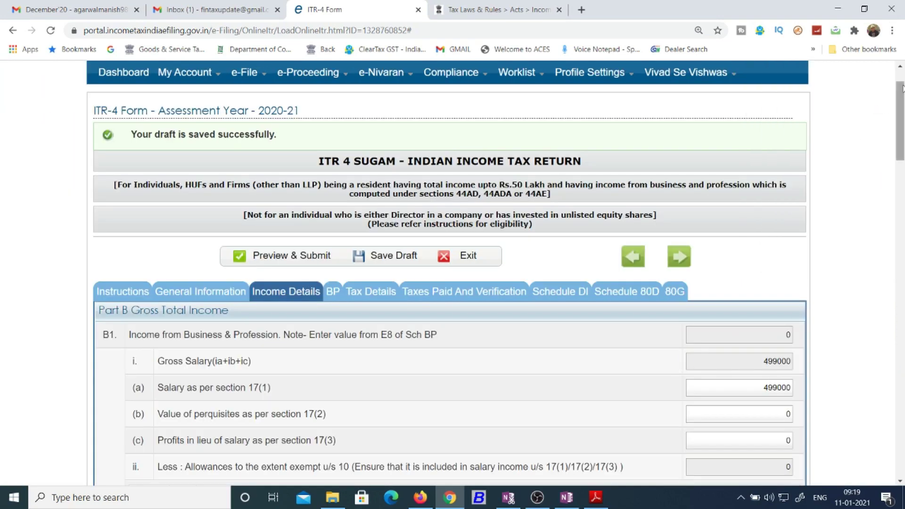
pyautogui.scroll(-2, 901, 109)
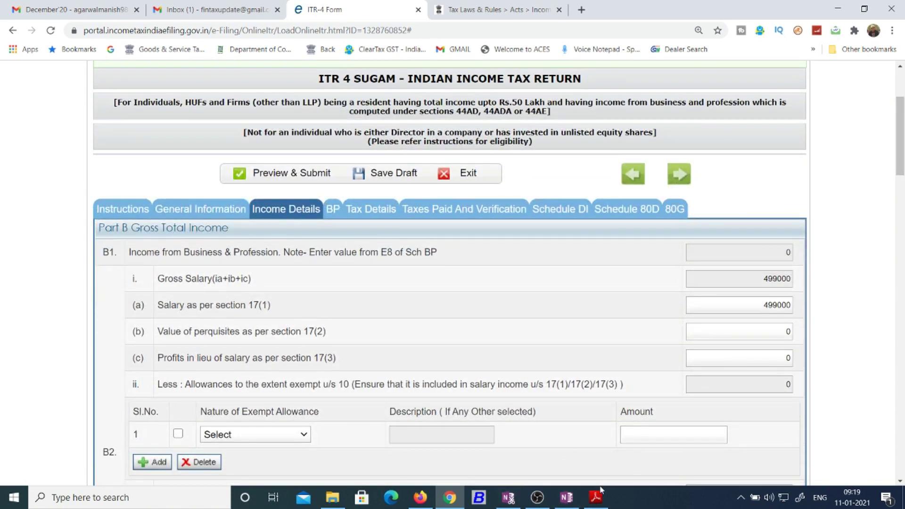
# - Switch to OneNote and handwrite "10-01-21" on the blank page, with an arrow down to "Non Business"
pyautogui.click(566, 497)
pyautogui.click(518, 314)
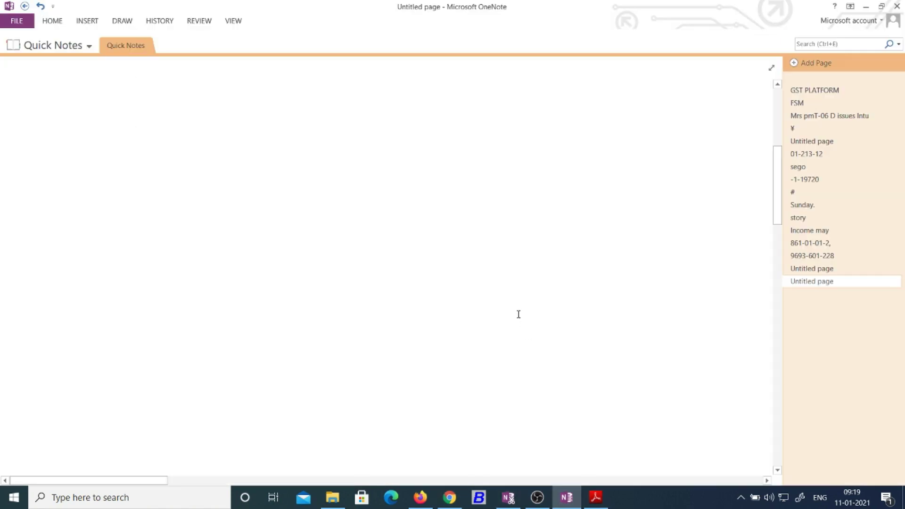
pyautogui.moveTo(91, 283)
pyautogui.mouseDown()
pyautogui.moveTo(146, 283)
pyautogui.moveTo(180, 268)
pyautogui.moveTo(211, 280)
pyautogui.mouseUp()
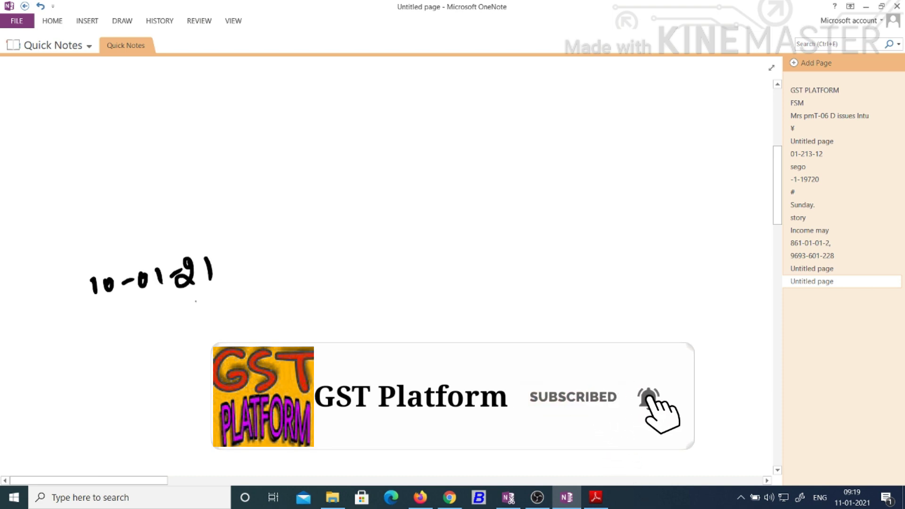
pyautogui.moveTo(177, 313); pyautogui.dragTo(193, 337)
pyautogui.moveTo(204, 322); pyautogui.dragTo(199, 337)
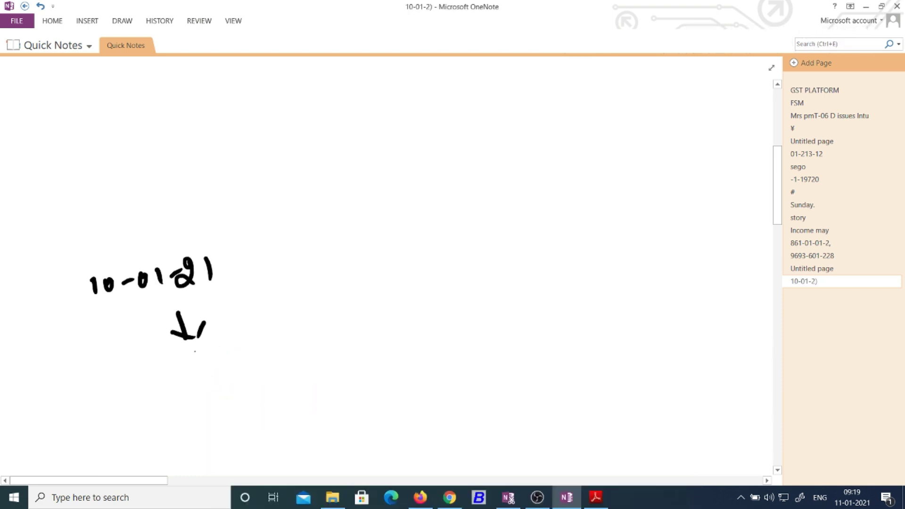
pyautogui.moveTo(168, 378)
pyautogui.mouseDown()
pyautogui.moveTo(188, 362)
pyautogui.moveTo(238, 368)
pyautogui.moveTo(270, 345)
pyautogui.mouseUp()
pyautogui.moveTo(267, 350)
pyautogui.mouseDown()
pyautogui.moveTo(287, 347)
pyautogui.moveTo(286, 360)
pyautogui.moveTo(325, 343)
pyautogui.moveTo(351, 346)
pyautogui.mouseUp()
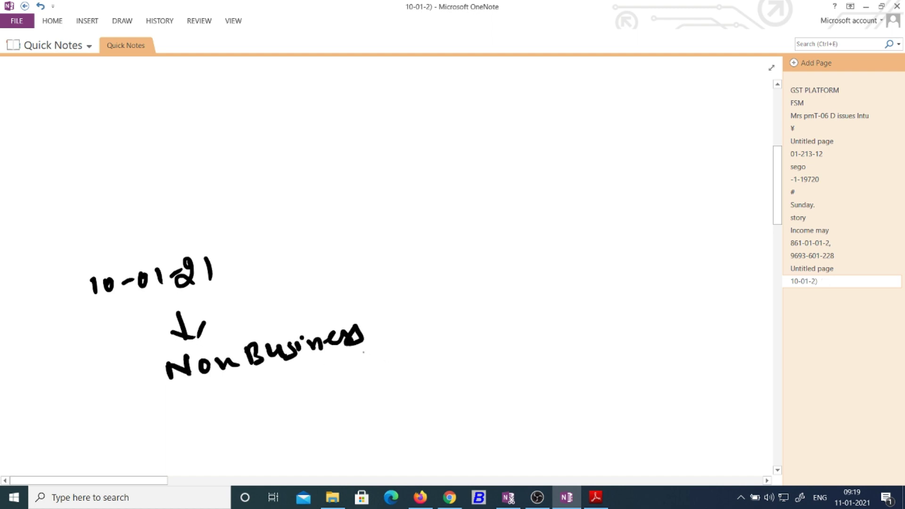
# - Handwrite "Non Audit" above and beside the "Non Business" note, and the date "10-01 21" after "Non Business"
pyautogui.moveTo(358, 255)
pyautogui.mouseDown()
pyautogui.moveTo(383, 241)
pyautogui.moveTo(423, 246)
pyautogui.moveTo(454, 230)
pyautogui.moveTo(472, 241)
pyautogui.mouseUp()
pyautogui.moveTo(484, 215)
pyautogui.mouseDown()
pyautogui.moveTo(477, 241)
pyautogui.moveTo(499, 236)
pyautogui.mouseUp()
pyautogui.moveTo(494, 225); pyautogui.dragTo(528, 215)
pyautogui.moveTo(395, 329)
pyautogui.mouseDown()
pyautogui.moveTo(397, 344)
pyautogui.moveTo(414, 328)
pyautogui.mouseUp()
pyautogui.moveTo(433, 330); pyautogui.dragTo(448, 318)
pyautogui.moveTo(467, 311); pyautogui.dragTo(470, 330)
pyautogui.moveTo(485, 302); pyautogui.dragTo(508, 323)
pyautogui.moveTo(519, 297); pyautogui.dragTo(524, 325)
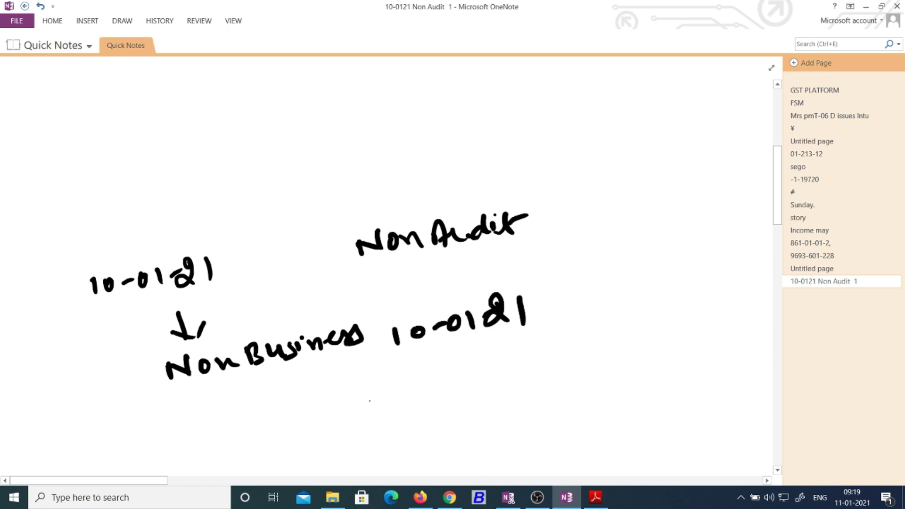
# - Handwrite "Audit" below the second date and "Firm" above "Non Audit"
pyautogui.moveTo(371, 408)
pyautogui.mouseDown()
pyautogui.moveTo(427, 381)
pyautogui.moveTo(438, 392)
pyautogui.mouseUp()
pyautogui.click(435, 372)
pyautogui.moveTo(436, 377)
pyautogui.mouseDown()
pyautogui.moveTo(455, 391)
pyautogui.moveTo(472, 373)
pyautogui.mouseUp()
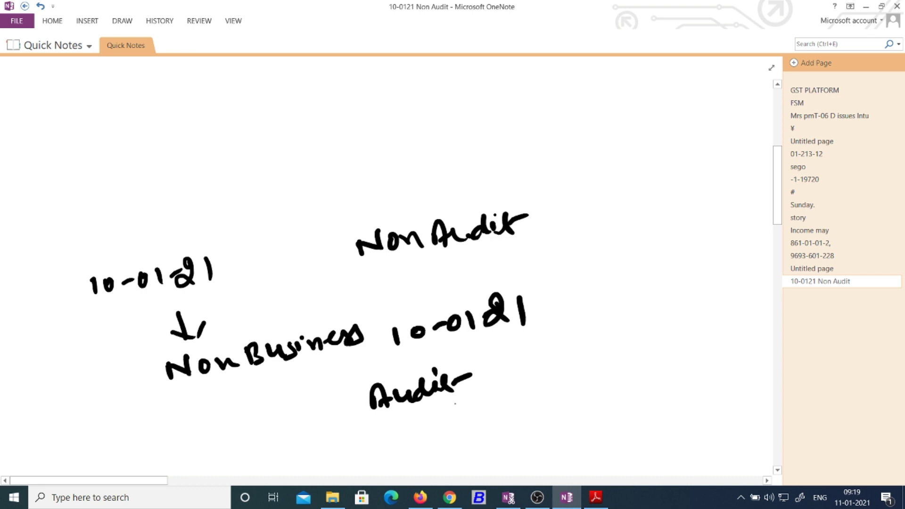
pyautogui.moveTo(469, 133); pyautogui.dragTo(459, 158)
pyautogui.moveTo(465, 146); pyautogui.dragTo(484, 150)
pyautogui.moveTo(485, 137); pyautogui.dragTo(535, 131)
# - Extend the handwriting after the non-business date so that it reads 15/02/21
pyautogui.moveTo(518, 278); pyautogui.dragTo(521, 299)
pyautogui.moveTo(529, 282)
pyautogui.mouseDown()
pyautogui.moveTo(542, 297)
pyautogui.moveTo(543, 274)
pyautogui.mouseUp()
pyautogui.moveTo(547, 270)
pyautogui.mouseDown()
pyautogui.moveTo(550, 301)
pyautogui.moveTo(563, 293)
pyautogui.mouseUp()
pyautogui.moveTo(572, 277)
pyautogui.mouseDown()
pyautogui.moveTo(581, 270)
pyautogui.moveTo(592, 283)
pyautogui.mouseUp()
pyautogui.moveTo(589, 259)
pyautogui.mouseDown()
pyautogui.moveTo(599, 296)
pyautogui.moveTo(629, 289)
pyautogui.mouseUp()
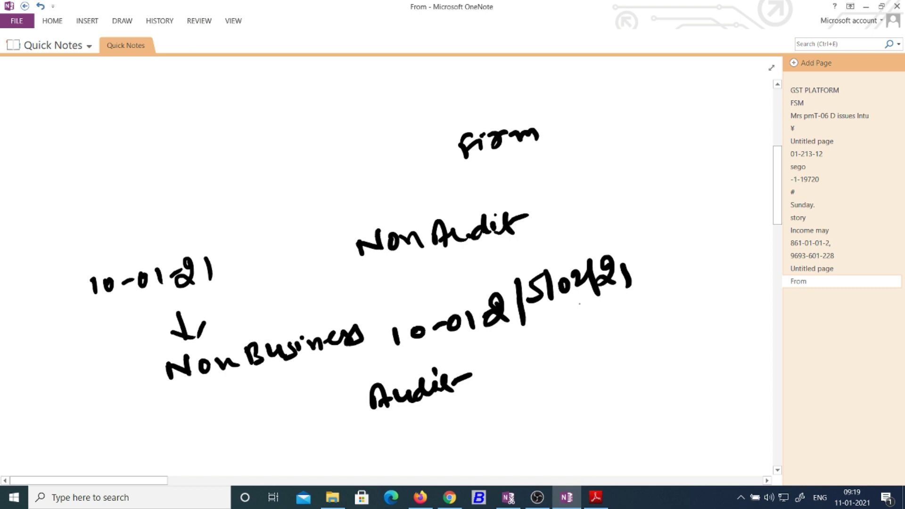
# - Handwrite "TAR-15/" followed by "1 21" beyond the "Firm" note, and move on to a blank area of the page
pyautogui.moveTo(633, 99)
pyautogui.mouseDown()
pyautogui.moveTo(655, 82)
pyautogui.moveTo(653, 108)
pyautogui.mouseUp()
pyautogui.moveTo(663, 100)
pyautogui.mouseDown()
pyautogui.moveTo(679, 80)
pyautogui.moveTo(686, 87)
pyautogui.mouseUp()
pyautogui.moveTo(687, 99)
pyautogui.mouseDown()
pyautogui.moveTo(702, 76)
pyautogui.moveTo(716, 97)
pyautogui.mouseUp()
pyautogui.moveTo(714, 87)
pyautogui.mouseDown()
pyautogui.moveTo(731, 81)
pyautogui.moveTo(744, 92)
pyautogui.mouseUp()
pyautogui.moveTo(748, 78)
pyautogui.mouseDown()
pyautogui.moveTo(759, 92)
pyautogui.moveTo(759, 65)
pyautogui.mouseUp()
pyautogui.moveTo(767, 79); pyautogui.dragTo(770, 93)
pyautogui.click(771, 67)
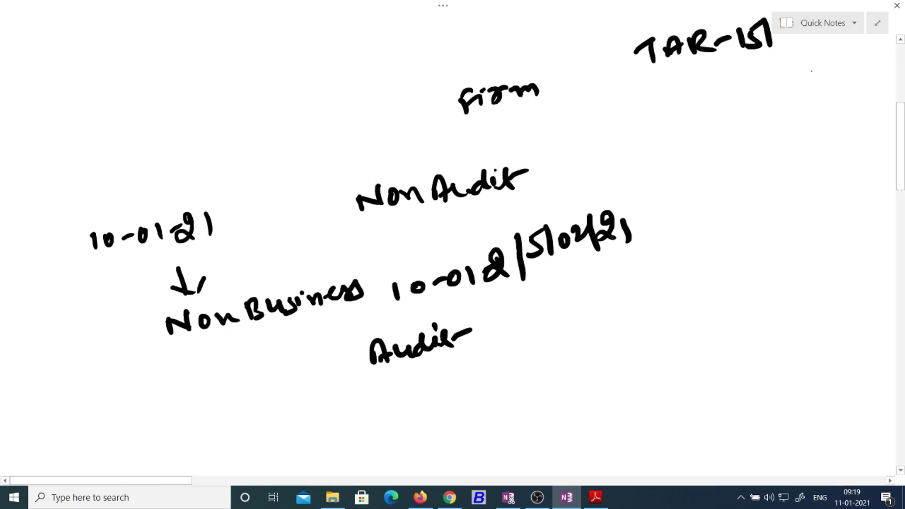
pyautogui.moveTo(812, 62); pyautogui.dragTo(818, 82)
pyautogui.moveTo(824, 60); pyautogui.dragTo(840, 86)
pyautogui.moveTo(844, 65); pyautogui.dragTo(845, 87)
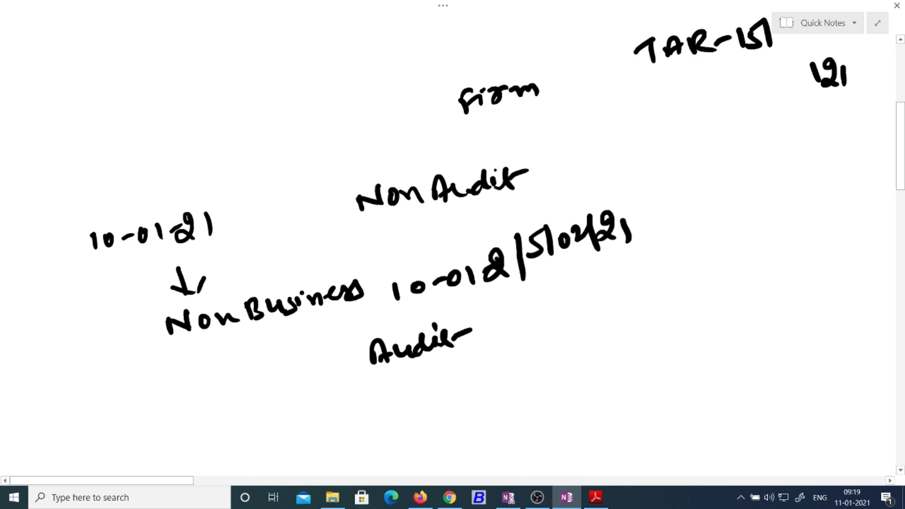
pyautogui.click(877, 23)
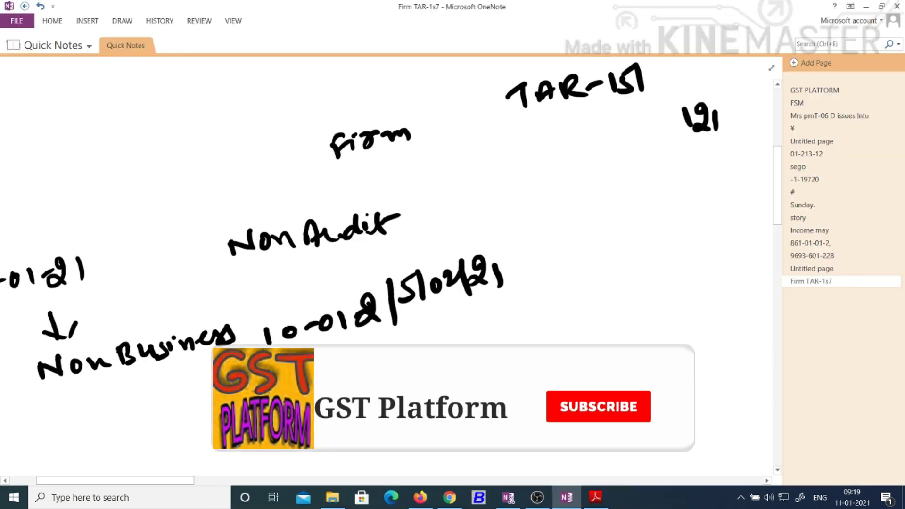
pyautogui.scroll(-8, 572, 435)
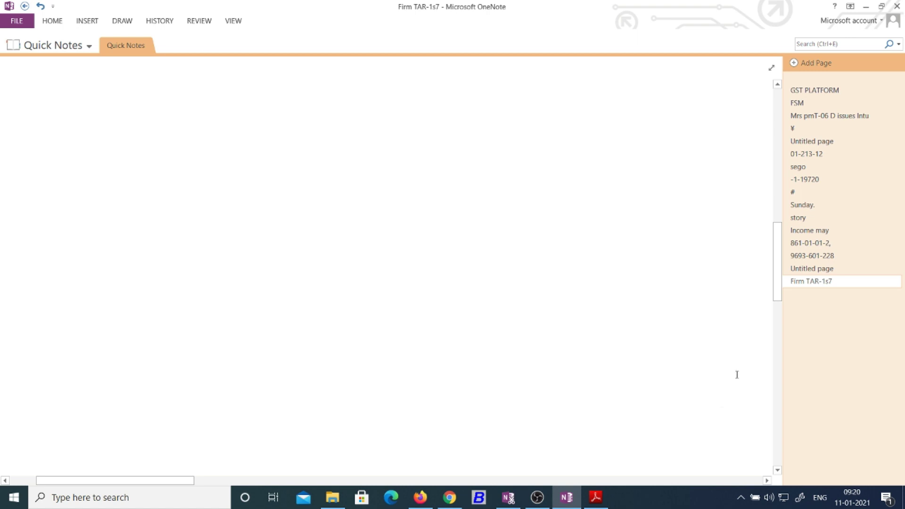
# - Switch to the ITR-4 form in Chrome and examine the salary and section 16 deduction rows
pyautogui.click(445, 505)
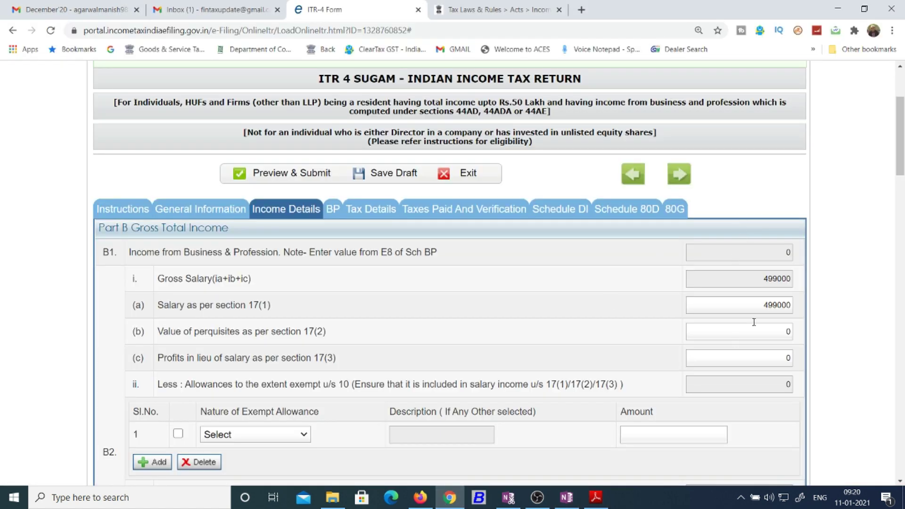
pyautogui.moveTo(900, 134); pyautogui.dragTo(900, 160)
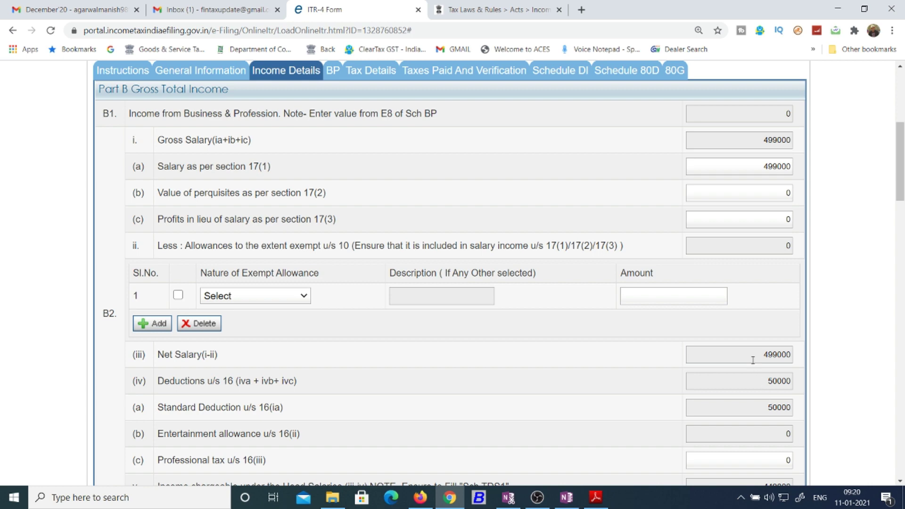
# - Switch to the GST PLATFORM PDF in Adobe Reader and highlight "FY 2019-20", "24th January 2021" and the admissions phone number
pyautogui.click(595, 497)
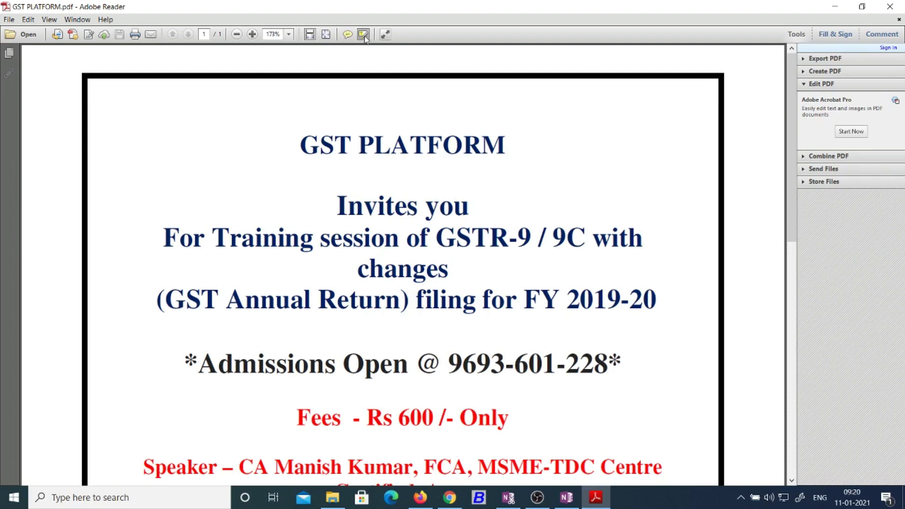
pyautogui.moveTo(528, 300); pyautogui.dragTo(644, 302)
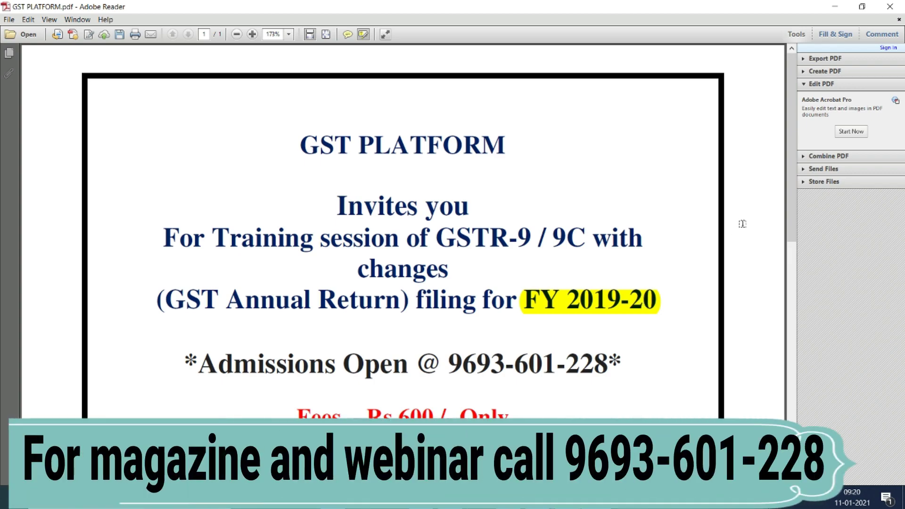
pyautogui.scroll(-10, 797, 191)
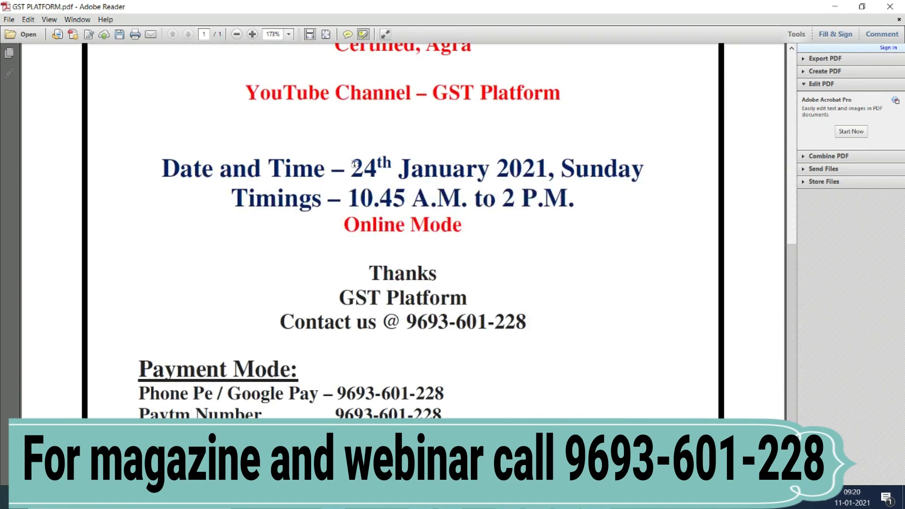
pyautogui.moveTo(352, 164); pyautogui.dragTo(541, 177)
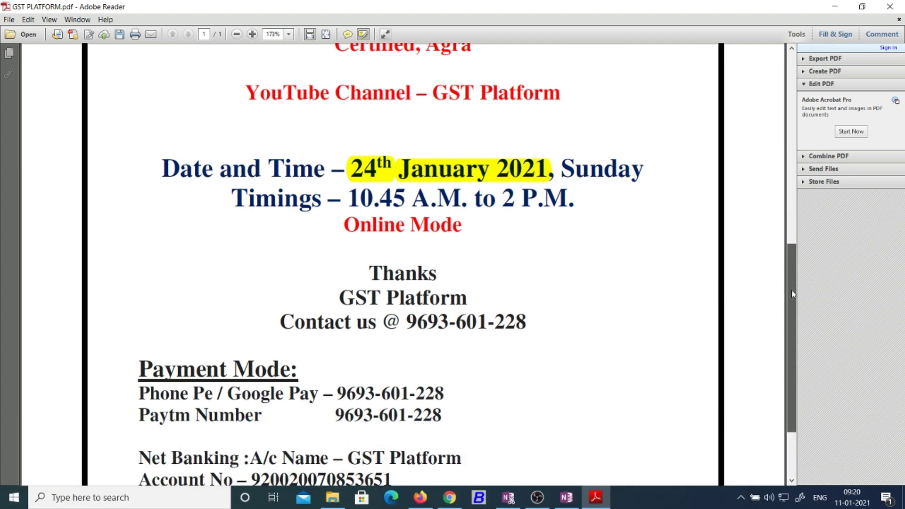
pyautogui.scroll(3, 793, 253)
pyautogui.scroll(8, 793, 253)
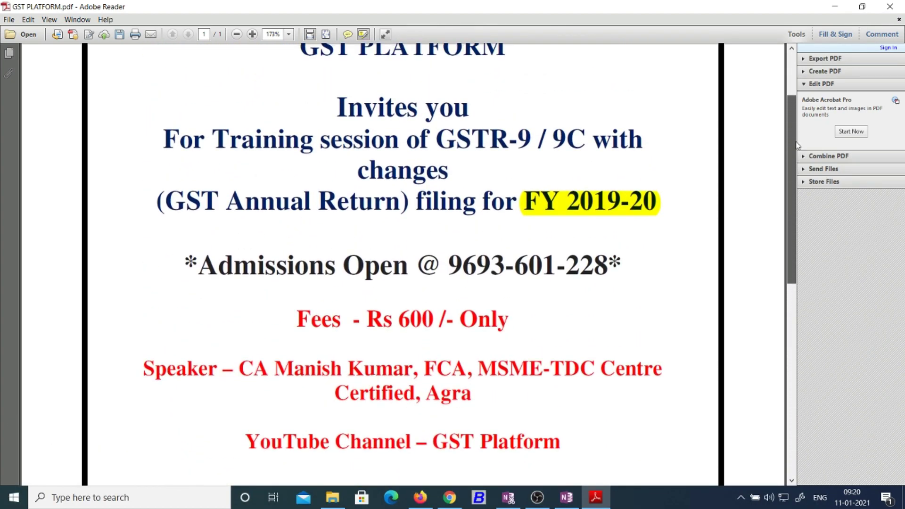
pyautogui.moveTo(445, 264); pyautogui.dragTo(623, 260)
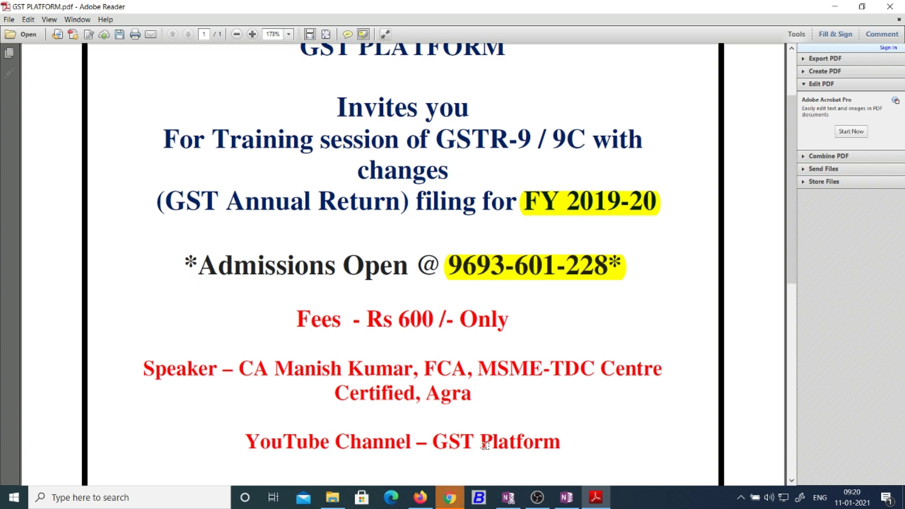
# - Return to the ITR-4 form in Chrome and check the section 17(1) salary and the fees u/s 234F
pyautogui.click(451, 500)
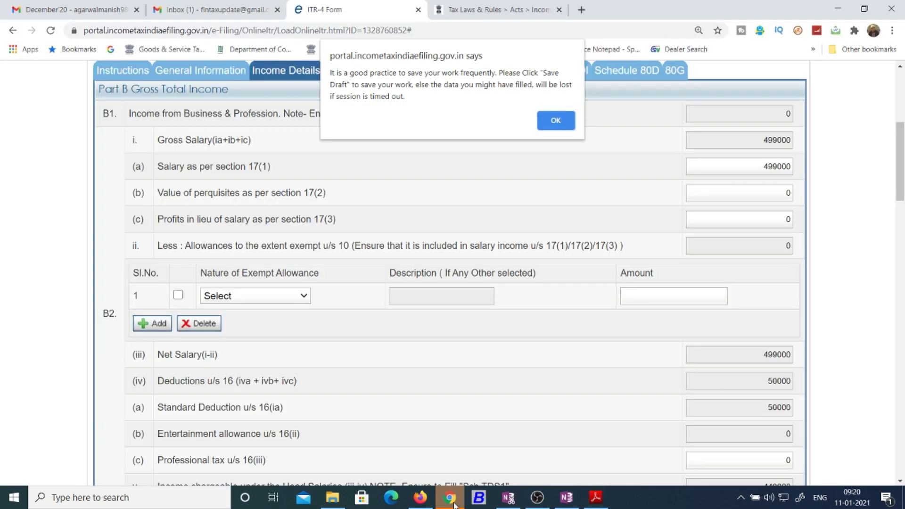
pyautogui.click(556, 120)
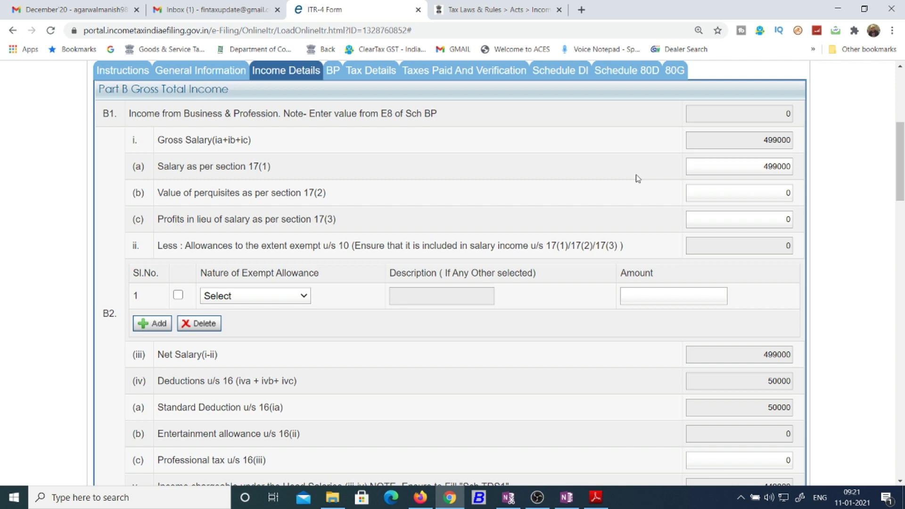
pyautogui.scroll(1, 574, 82)
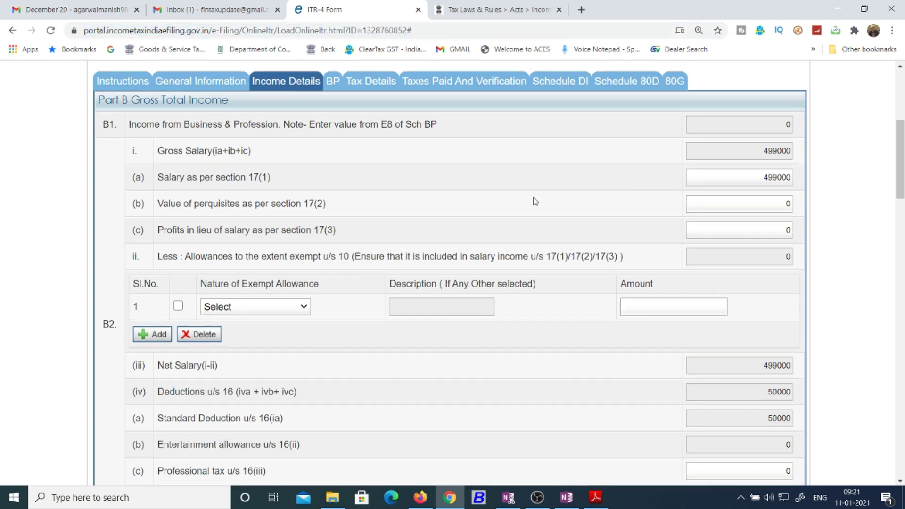
pyautogui.doubleClick(769, 181)
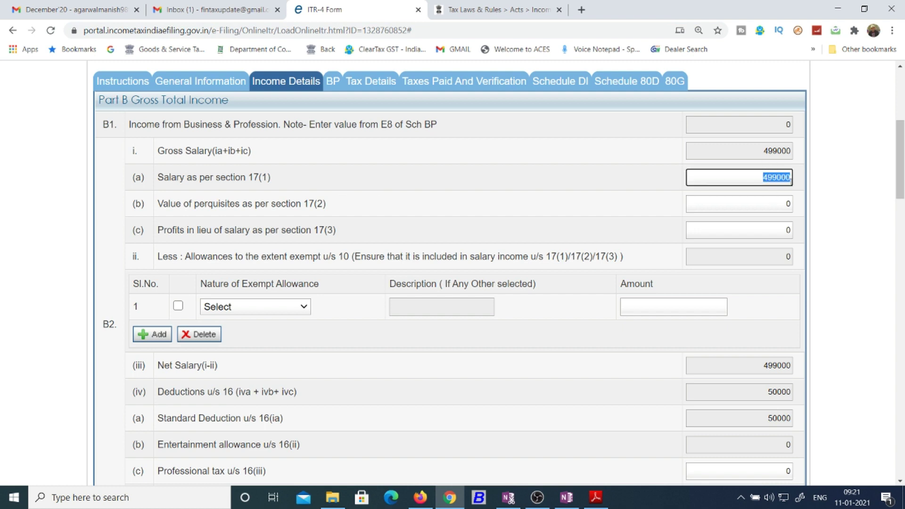
pyautogui.click(850, 200)
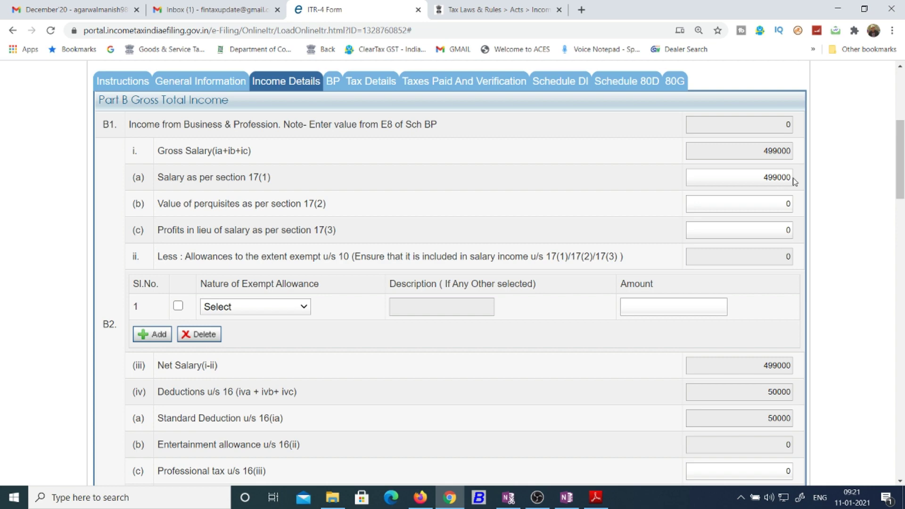
pyautogui.moveTo(900, 151); pyautogui.dragTo(894, 452)
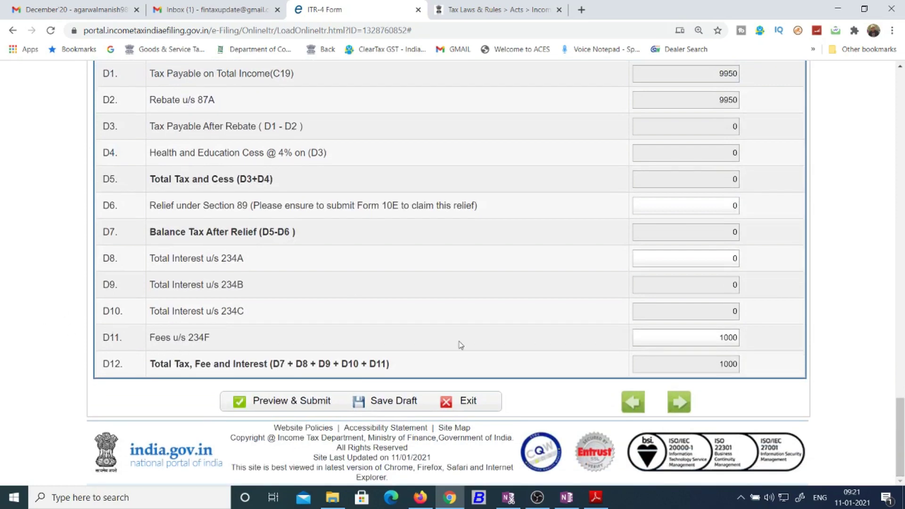
pyautogui.moveTo(709, 339); pyautogui.dragTo(738, 337)
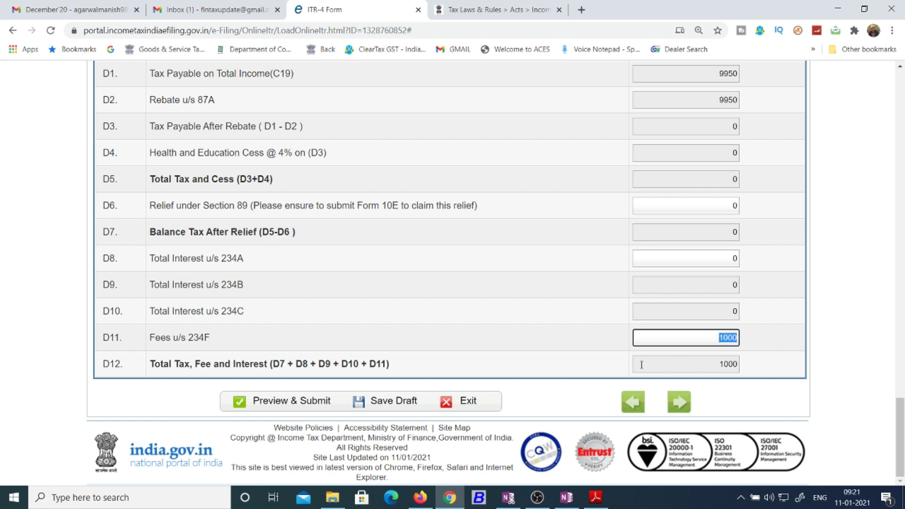
# - Switch to OneNote and handwrite "Total Income = 5 Lacs <" with "1000" beneath it
pyautogui.click(567, 497)
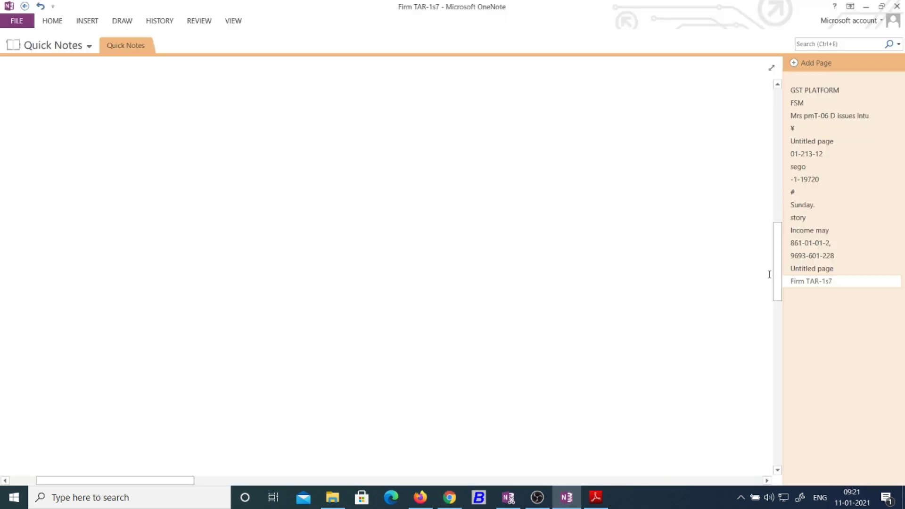
pyautogui.moveTo(186, 276)
pyautogui.mouseDown()
pyautogui.moveTo(215, 279)
pyautogui.moveTo(383, 225)
pyautogui.mouseUp()
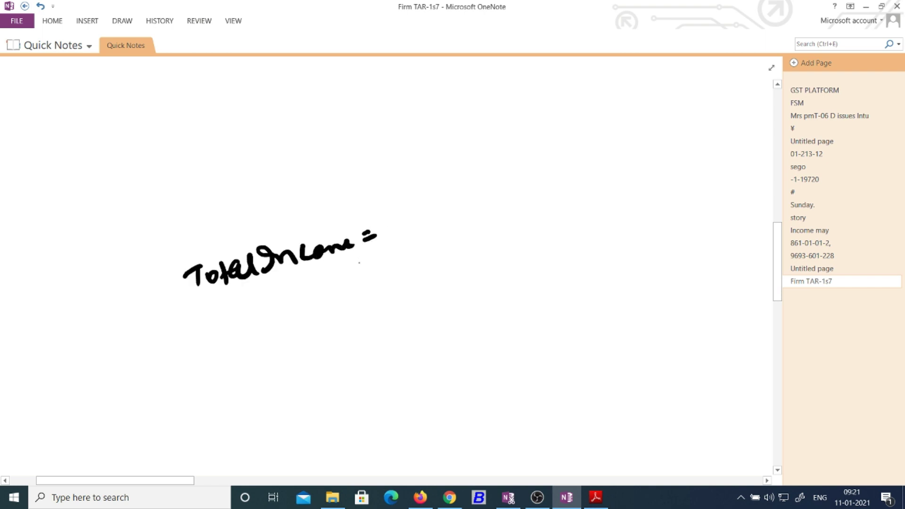
pyautogui.moveTo(378, 218)
pyautogui.mouseDown()
pyautogui.moveTo(377, 233)
pyautogui.moveTo(432, 207)
pyautogui.moveTo(492, 221)
pyautogui.moveTo(450, 273)
pyautogui.moveTo(490, 257)
pyautogui.mouseUp()
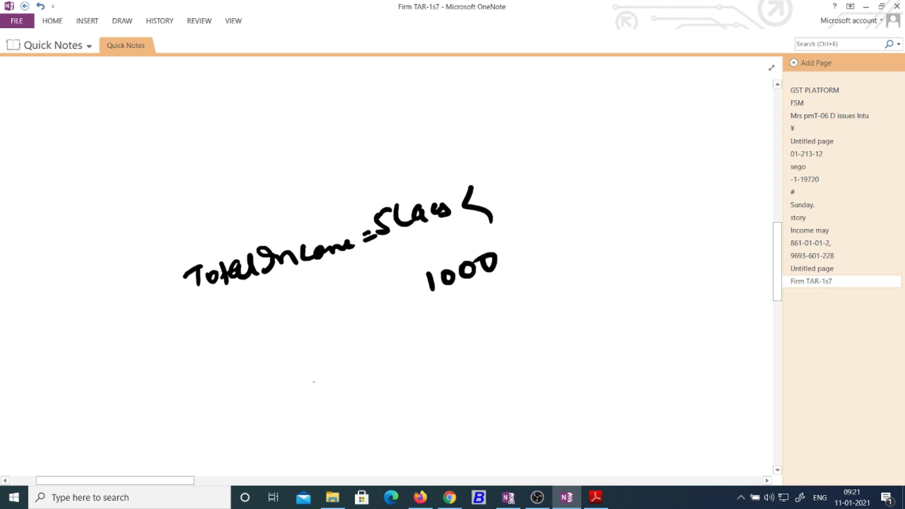
# - Handwrite the example of salary 600,000 less deductions 150,000 giving 450,000, and circle the result
pyautogui.moveTo(303, 382)
pyautogui.mouseDown()
pyautogui.moveTo(314, 391)
pyautogui.moveTo(336, 377)
pyautogui.moveTo(355, 384)
pyautogui.moveTo(386, 375)
pyautogui.moveTo(516, 306)
pyautogui.moveTo(373, 413)
pyautogui.moveTo(426, 400)
pyautogui.mouseUp()
pyautogui.moveTo(454, 367)
pyautogui.mouseDown()
pyautogui.moveTo(473, 376)
pyautogui.moveTo(489, 357)
pyautogui.moveTo(549, 340)
pyautogui.moveTo(434, 412)
pyautogui.moveTo(504, 405)
pyautogui.moveTo(527, 417)
pyautogui.moveTo(553, 384)
pyautogui.moveTo(572, 379)
pyautogui.mouseUp()
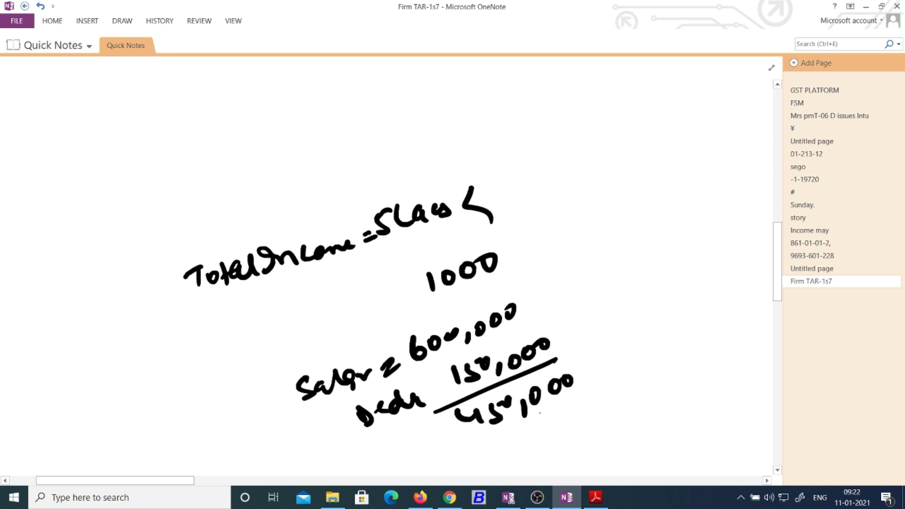
pyautogui.moveTo(462, 449)
pyautogui.mouseDown()
pyautogui.moveTo(520, 361)
pyautogui.moveTo(509, 437)
pyautogui.mouseUp()
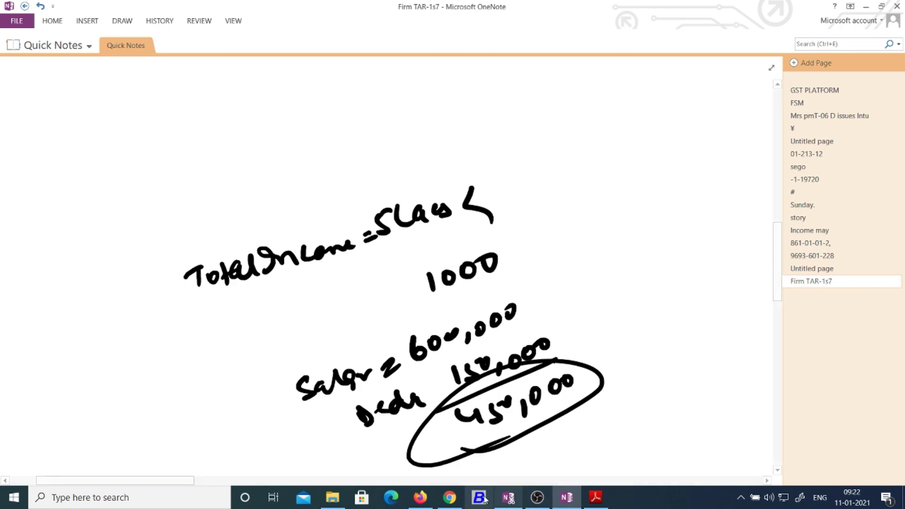
# - Switch to the ITR-4 form in Chrome and set the salary as per section 17(1) to 600000
pyautogui.click(450, 497)
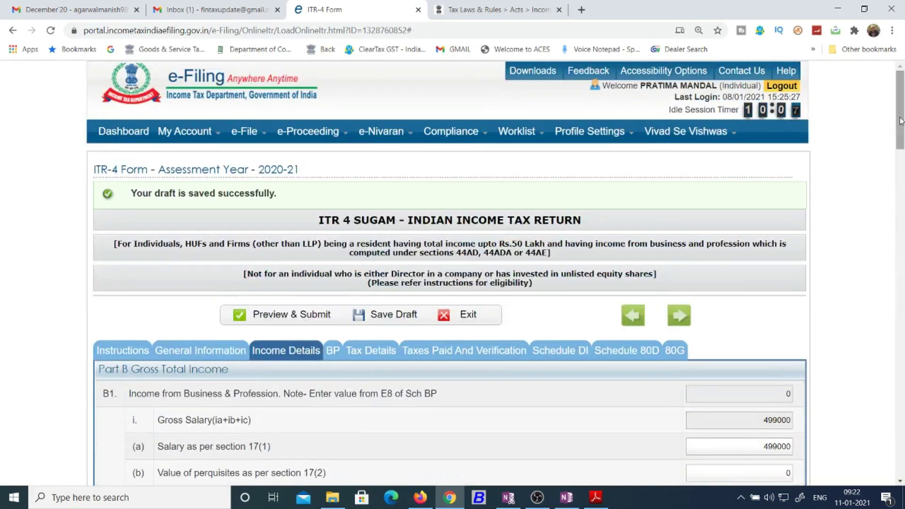
pyautogui.scroll(-5, 773, 376)
pyautogui.doubleClick(763, 231)
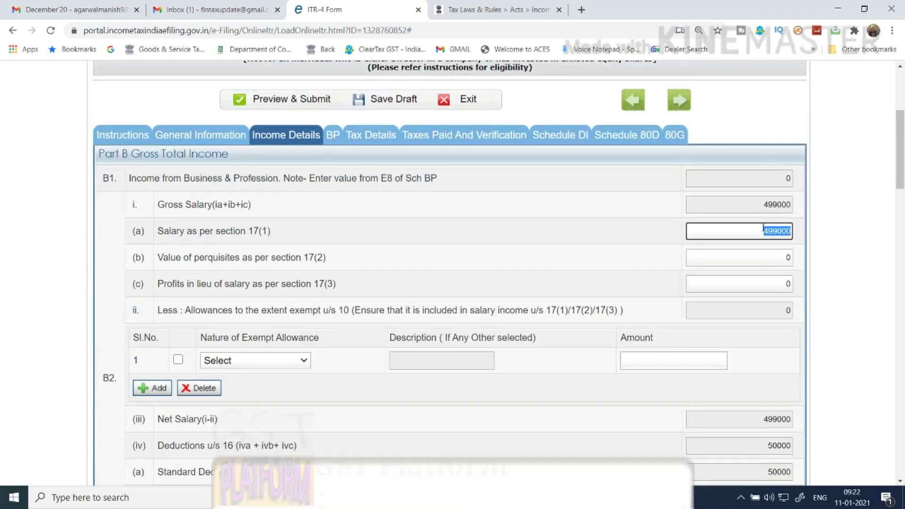
pyautogui.write('600000')
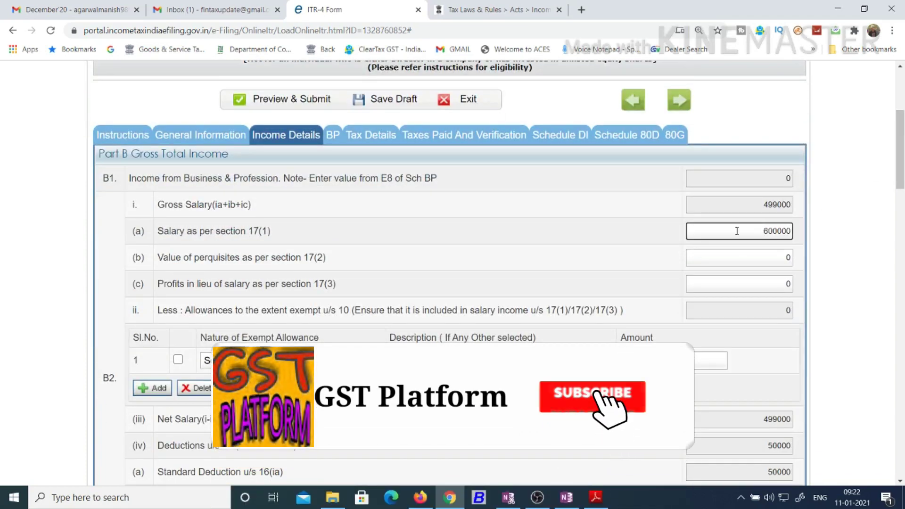
pyautogui.click(672, 242)
# - Check the fees u/s 234F and the taxable total income calculated for the new salary
pyautogui.moveTo(902, 159); pyautogui.dragTo(897, 442)
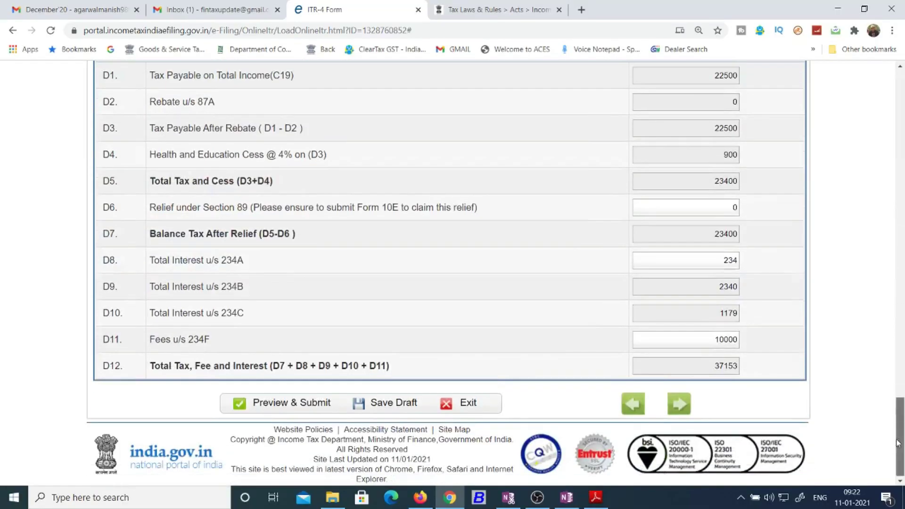
pyautogui.moveTo(711, 338); pyautogui.dragTo(750, 344)
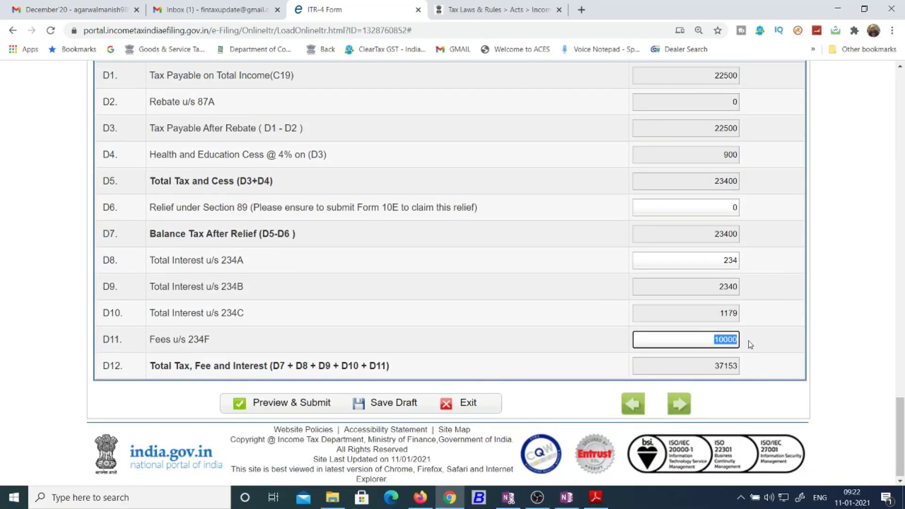
pyautogui.click(781, 347)
pyautogui.moveTo(900, 426); pyautogui.dragTo(902, 397)
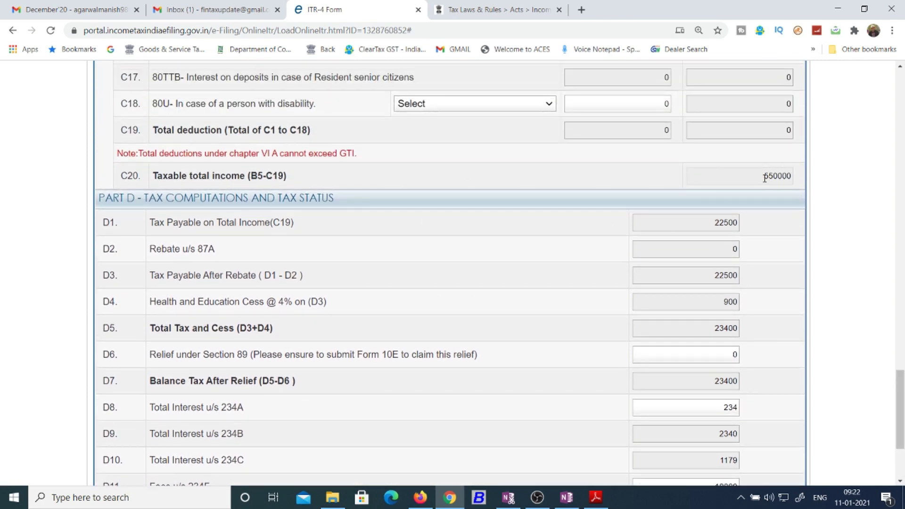
pyautogui.moveTo(762, 177); pyautogui.dragTo(792, 177)
# - Set the 80C deduction amount in Part C to 150000
pyautogui.moveTo(901, 384); pyautogui.dragTo(901, 252)
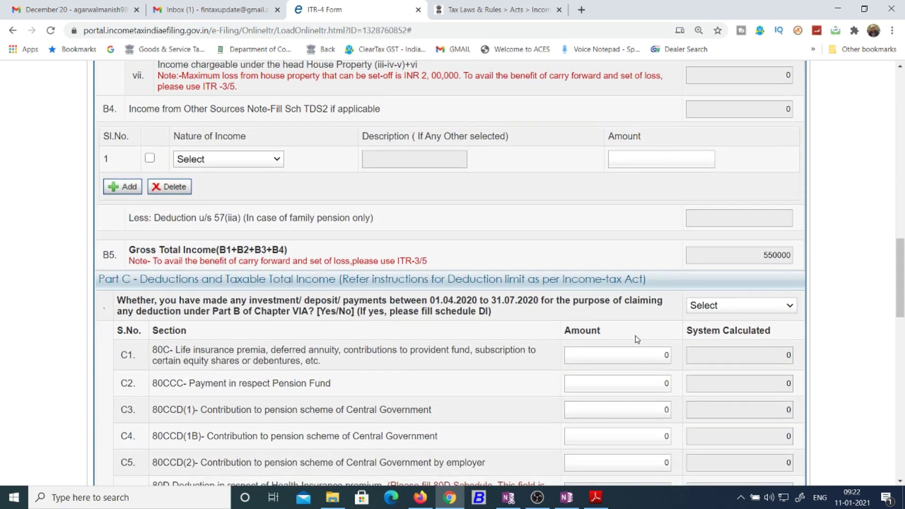
pyautogui.click(643, 354)
pyautogui.write('1500000')
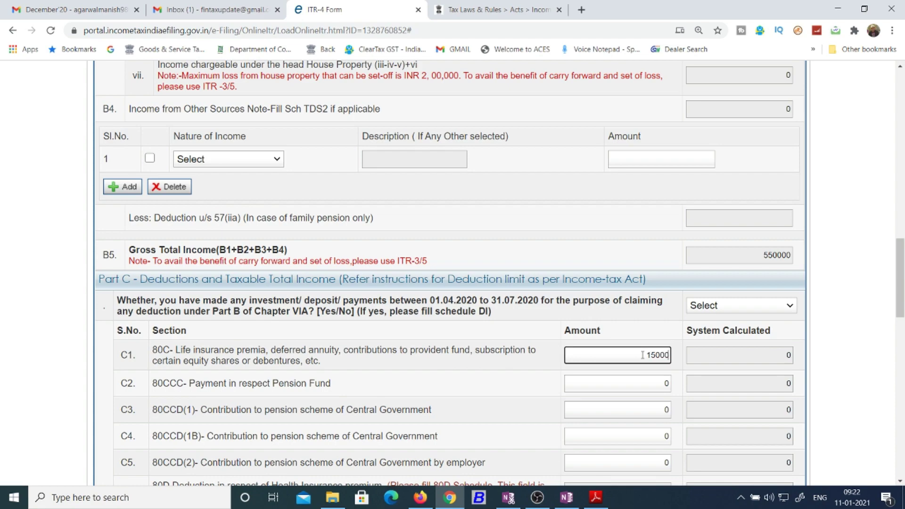
pyautogui.press('BackSpace')
pyautogui.click(679, 332)
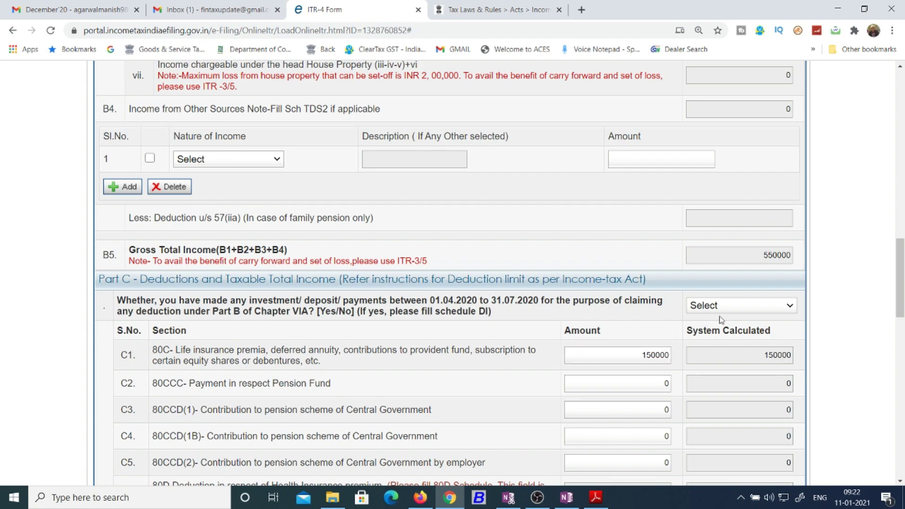
# - Review the taxable total income after the 80C deduction and the fees u/s 234F in Part D
pyautogui.moveTo(901, 299); pyautogui.dragTo(902, 397)
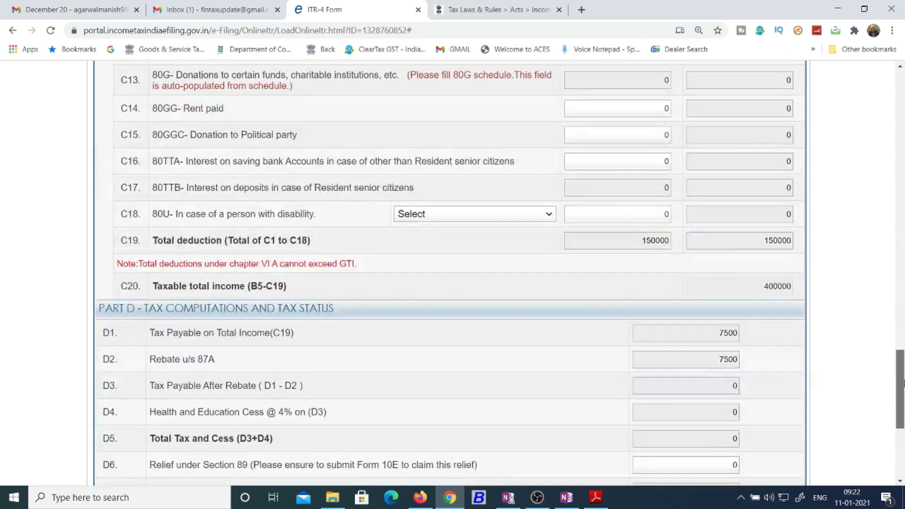
pyautogui.doubleClick(756, 287)
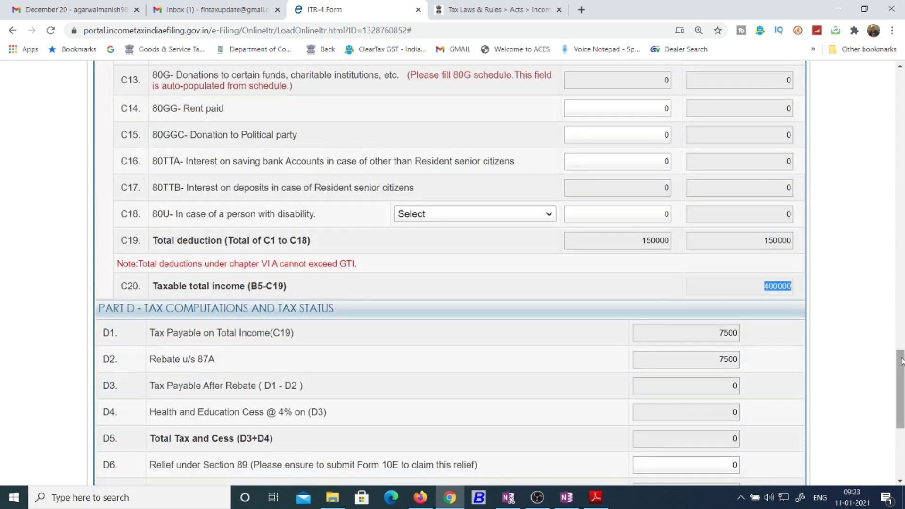
pyautogui.moveTo(901, 361); pyautogui.dragTo(901, 408)
pyautogui.doubleClick(699, 341)
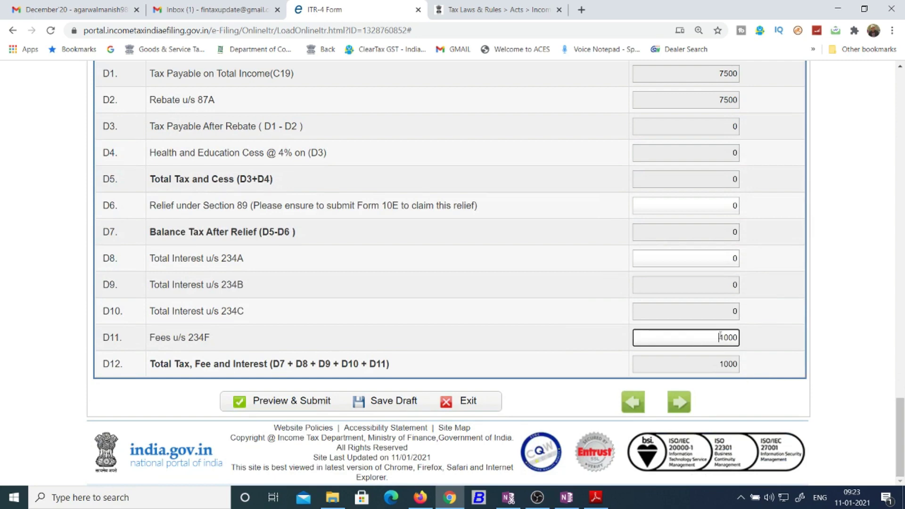
pyautogui.click(791, 358)
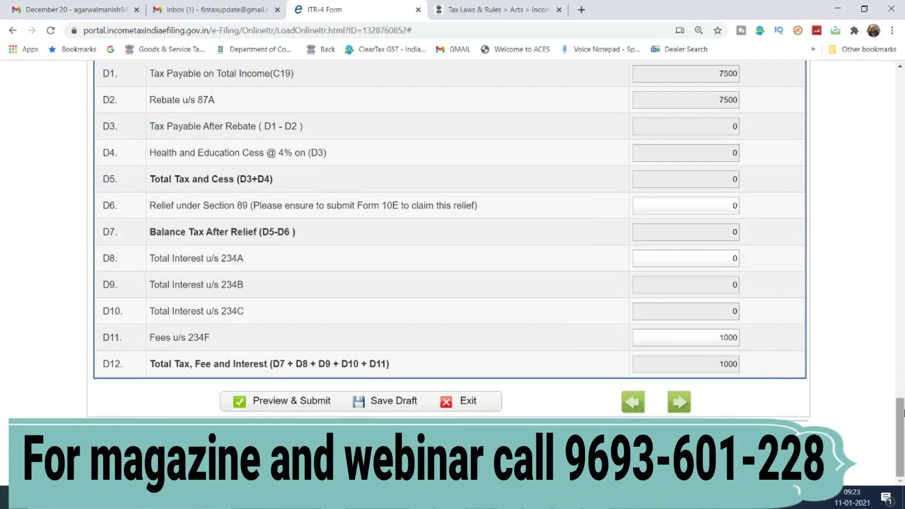
pyautogui.scroll(1, 901, 401)
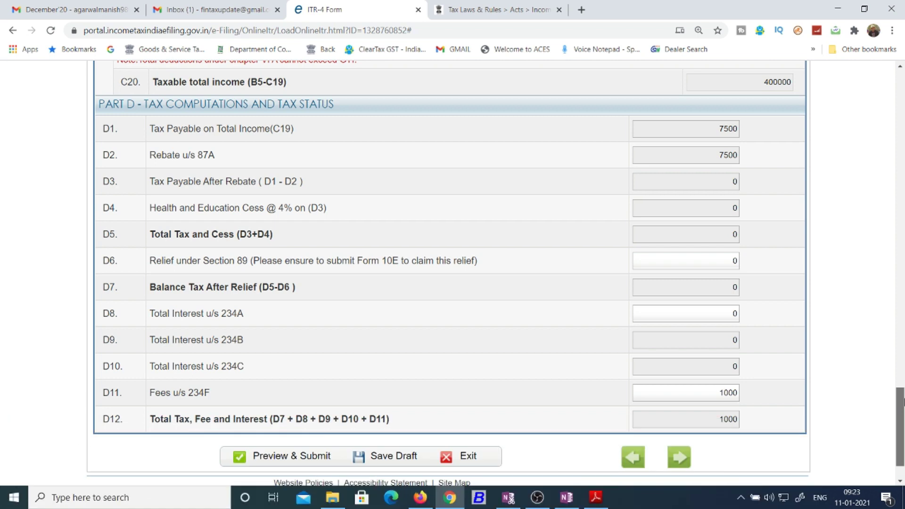
pyautogui.scroll(1, 901, 400)
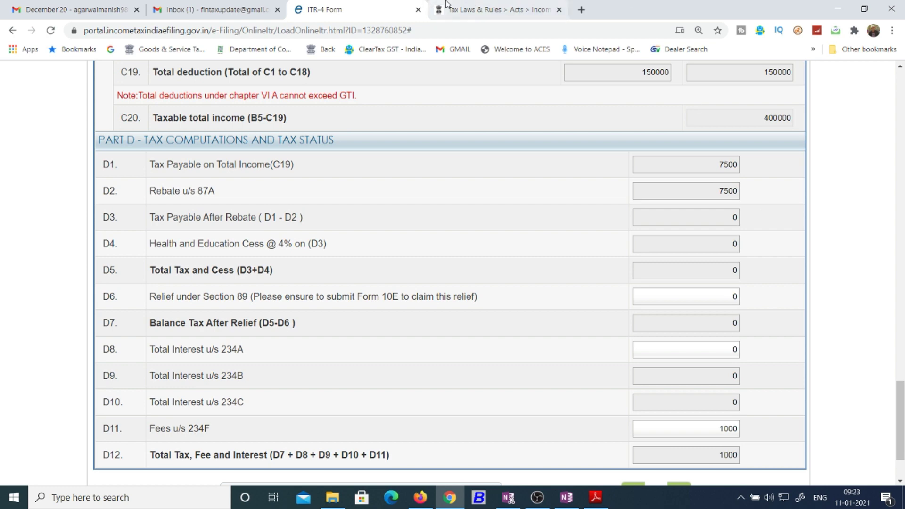
# - Bring up the section 234F text on the Income Tax Department site and highlight the filing-time condition, the 31st December clause and "any other case"
pyautogui.click(498, 9)
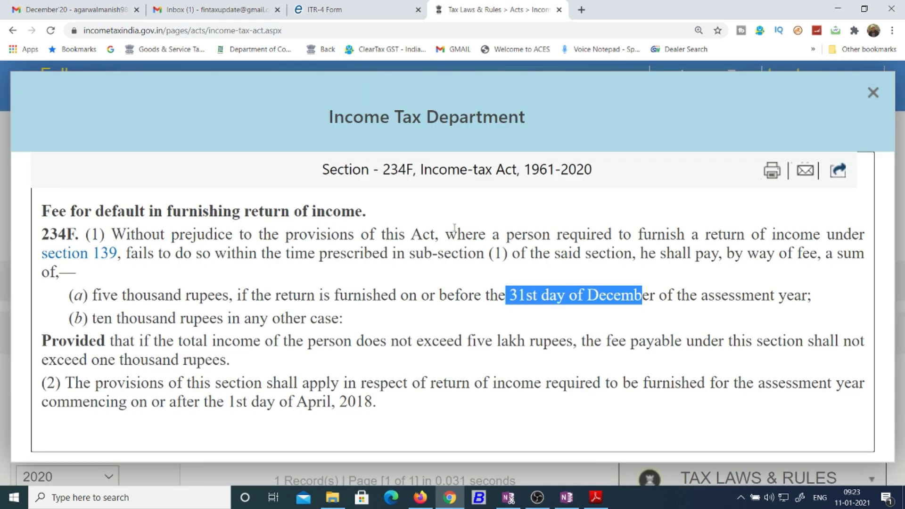
pyautogui.moveTo(478, 234); pyautogui.dragTo(799, 237)
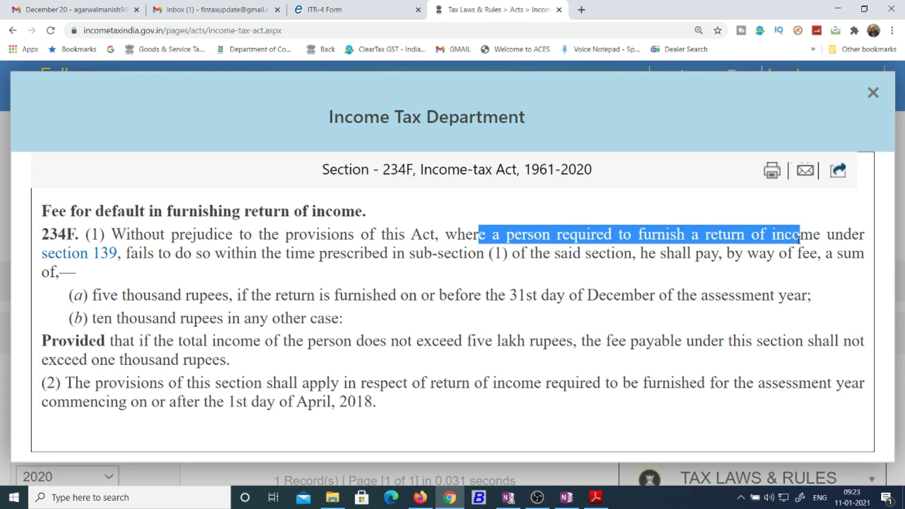
pyautogui.moveTo(162, 253); pyautogui.dragTo(249, 255)
pyautogui.moveTo(308, 253); pyautogui.dragTo(488, 257)
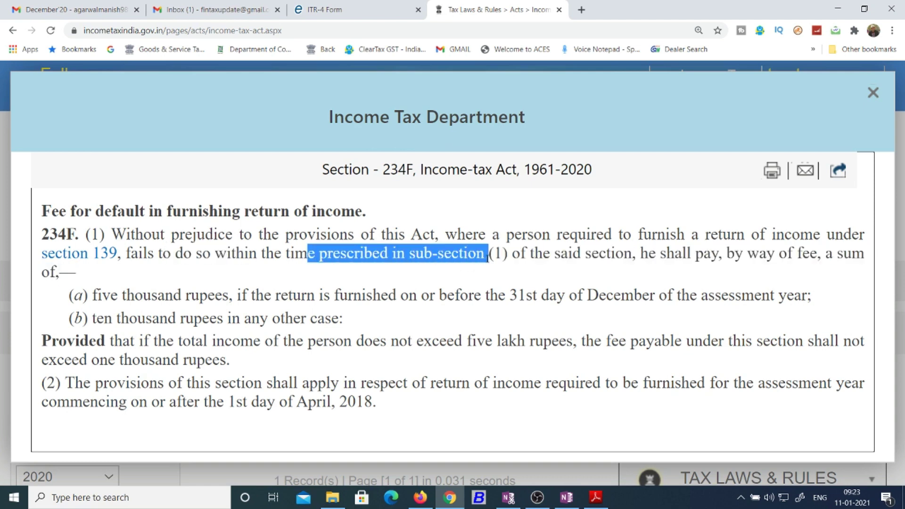
pyautogui.moveTo(488, 257); pyautogui.dragTo(750, 260)
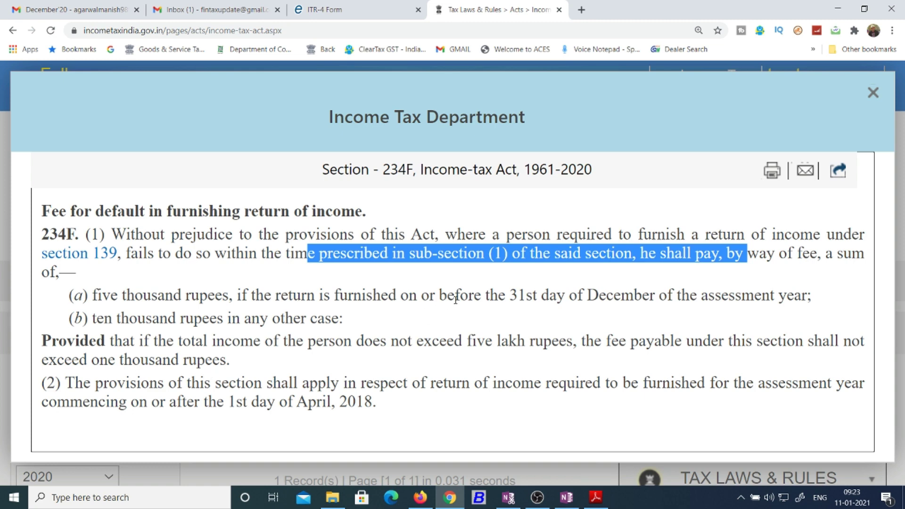
pyautogui.moveTo(408, 295); pyautogui.dragTo(691, 296)
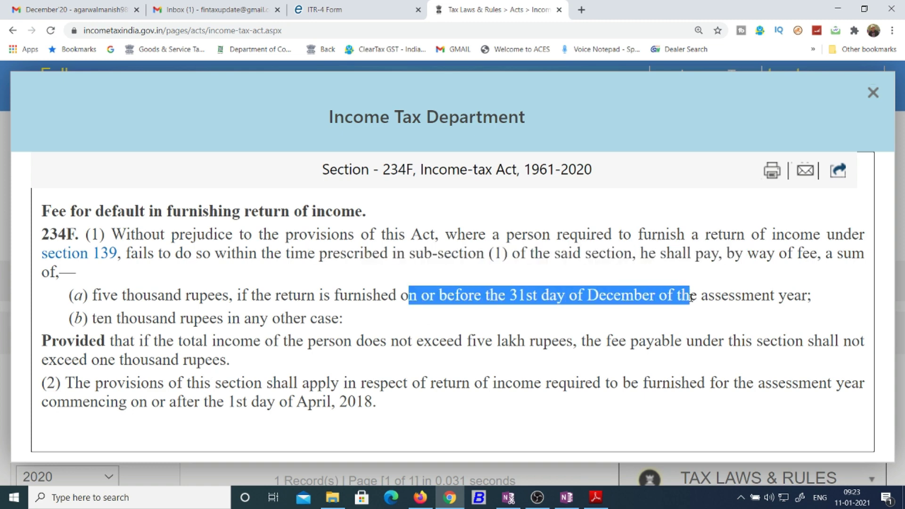
pyautogui.moveTo(245, 319); pyautogui.dragTo(340, 320)
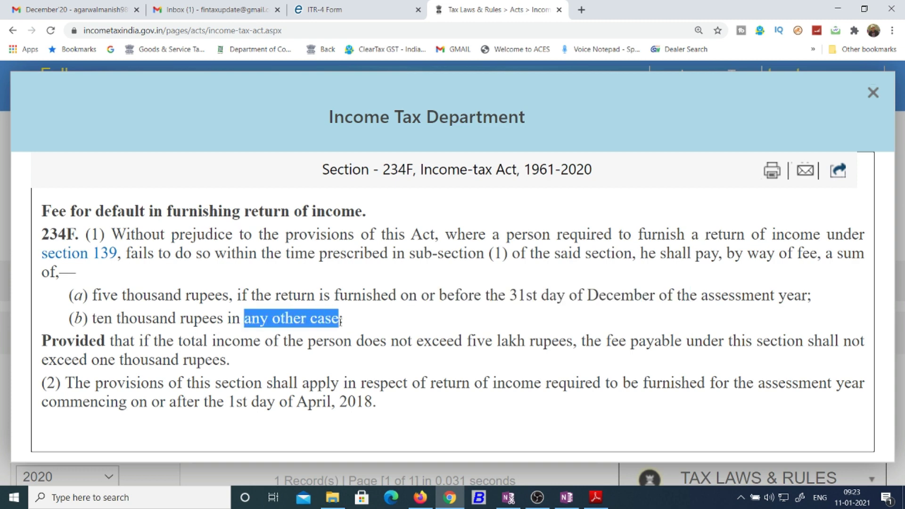
# - Switch to OneNote and handwrite the date "31/8/20" on a blank area of the page
pyautogui.click(567, 497)
pyautogui.moveTo(778, 246)
pyautogui.mouseDown()
pyautogui.moveTo(778, 126)
pyautogui.moveTo(775, 393)
pyautogui.mouseUp()
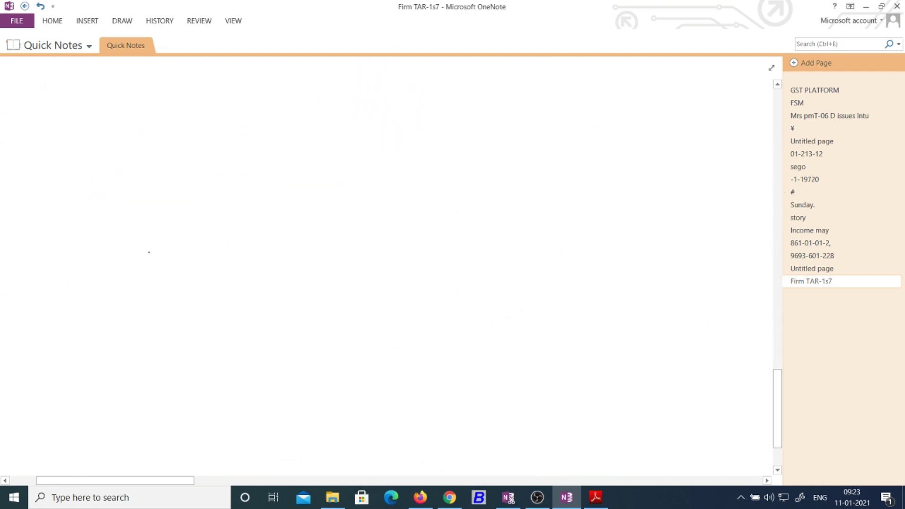
pyautogui.moveTo(137, 249)
pyautogui.mouseDown()
pyautogui.moveTo(141, 256)
pyautogui.moveTo(186, 234)
pyautogui.moveTo(202, 249)
pyautogui.mouseUp()
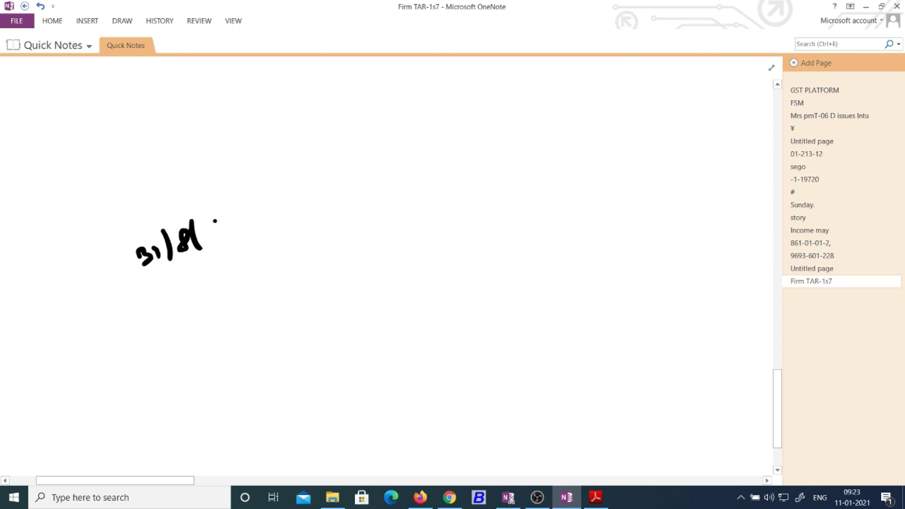
pyautogui.moveTo(215, 217); pyautogui.dragTo(207, 238)
pyautogui.moveTo(203, 228)
pyautogui.mouseDown()
pyautogui.moveTo(233, 236)
pyautogui.moveTo(238, 222)
pyautogui.mouseUp()
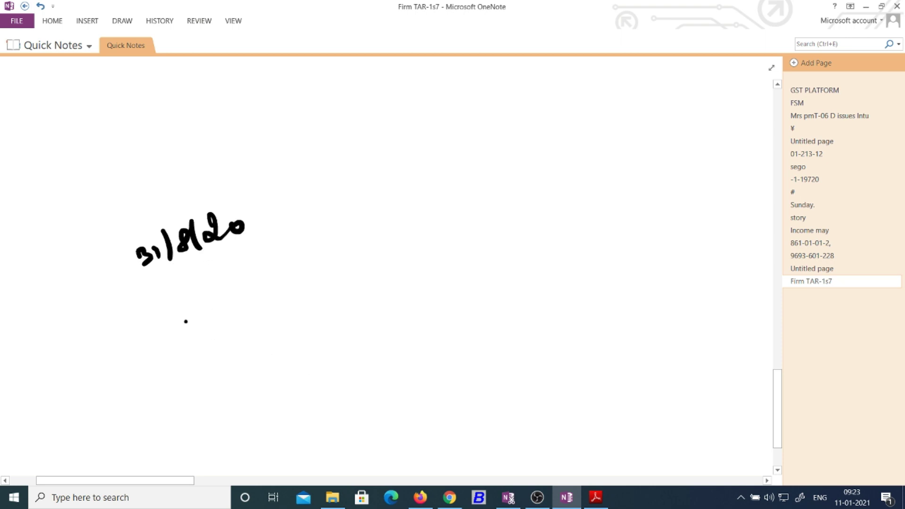
# - Handwrite the date range "31/8/20 - 31/12/20" below the first date
pyautogui.moveTo(185, 319); pyautogui.dragTo(190, 340)
pyautogui.moveTo(206, 318)
pyautogui.mouseDown()
pyautogui.moveTo(210, 332)
pyautogui.moveTo(232, 333)
pyautogui.mouseUp()
pyautogui.moveTo(246, 302); pyautogui.dragTo(248, 304)
pyautogui.moveTo(256, 290); pyautogui.dragTo(269, 321)
pyautogui.moveTo(281, 291)
pyautogui.mouseDown()
pyautogui.moveTo(281, 312)
pyautogui.moveTo(297, 307)
pyautogui.mouseUp()
pyautogui.moveTo(310, 297); pyautogui.dragTo(363, 286)
pyautogui.moveTo(368, 257)
pyautogui.mouseDown()
pyautogui.moveTo(377, 287)
pyautogui.moveTo(400, 276)
pyautogui.mouseUp()
pyautogui.moveTo(380, 267); pyautogui.dragTo(375, 285)
pyautogui.moveTo(404, 245)
pyautogui.mouseDown()
pyautogui.moveTo(409, 278)
pyautogui.moveTo(433, 267)
pyautogui.mouseUp()
pyautogui.moveTo(440, 249)
pyautogui.mouseDown()
pyautogui.moveTo(438, 259)
pyautogui.moveTo(448, 250)
pyautogui.mouseUp()
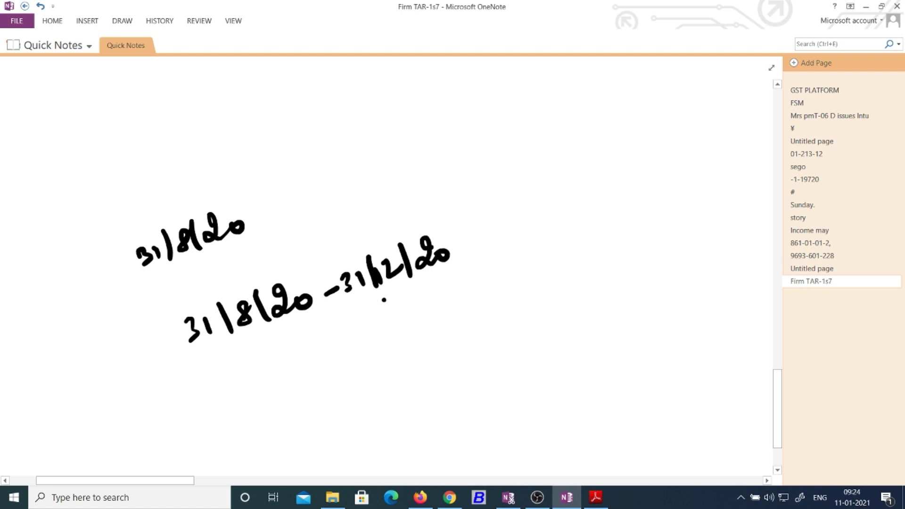
# - Draw an arrow from the 31/12/20 date range and handwrite the late fee "5000" beside it
pyautogui.moveTo(384, 300); pyautogui.dragTo(406, 328)
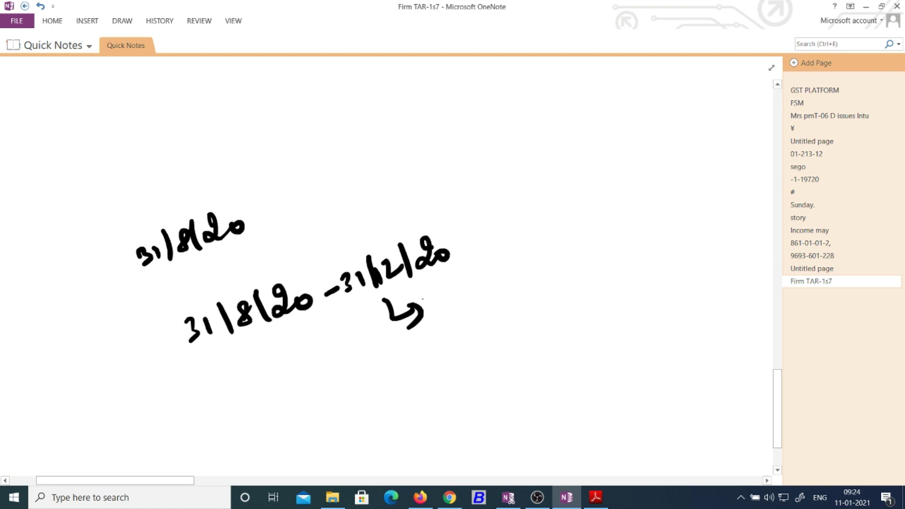
pyautogui.moveTo(423, 295)
pyautogui.mouseDown()
pyautogui.moveTo(425, 318)
pyautogui.moveTo(448, 285)
pyautogui.mouseUp()
pyautogui.moveTo(454, 282); pyautogui.dragTo(475, 269)
pyautogui.moveTo(499, 265)
pyautogui.mouseDown()
pyautogui.moveTo(491, 277)
pyautogui.moveTo(500, 263)
pyautogui.mouseUp()
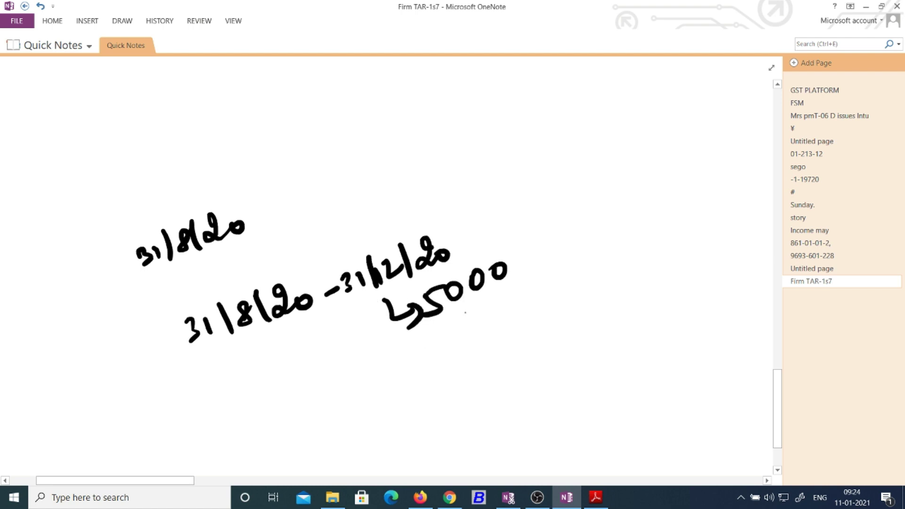
# - Handwrite the second period "31/12 → 31/3/21" below the first date range
pyautogui.moveTo(313, 430); pyautogui.dragTo(327, 453)
pyautogui.moveTo(340, 429)
pyautogui.mouseDown()
pyautogui.moveTo(348, 446)
pyautogui.moveTo(366, 444)
pyautogui.mouseUp()
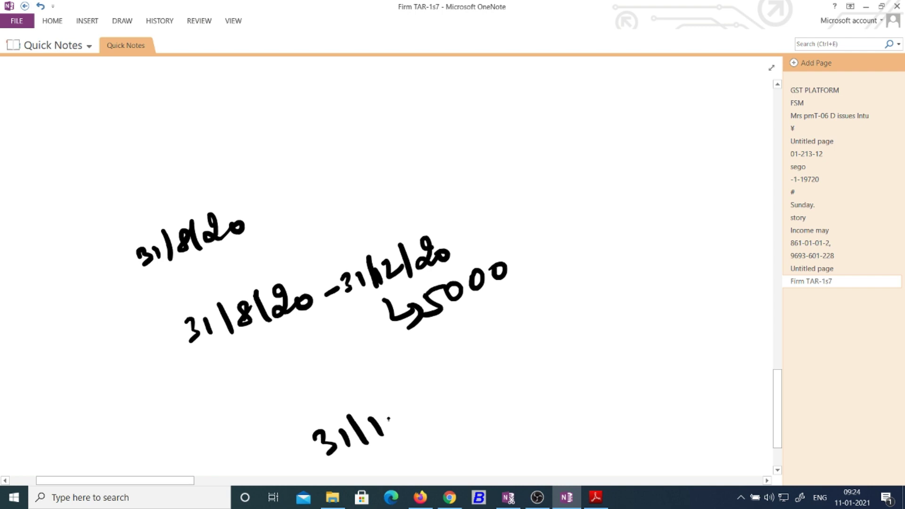
pyautogui.moveTo(388, 413); pyautogui.dragTo(408, 415)
pyautogui.moveTo(404, 398)
pyautogui.mouseDown()
pyautogui.moveTo(417, 432)
pyautogui.moveTo(437, 419)
pyautogui.mouseUp()
pyautogui.moveTo(452, 382); pyautogui.dragTo(462, 400)
pyautogui.moveTo(471, 381); pyautogui.dragTo(477, 399)
pyautogui.moveTo(486, 363); pyautogui.dragTo(496, 398)
pyautogui.moveTo(501, 370); pyautogui.dragTo(508, 391)
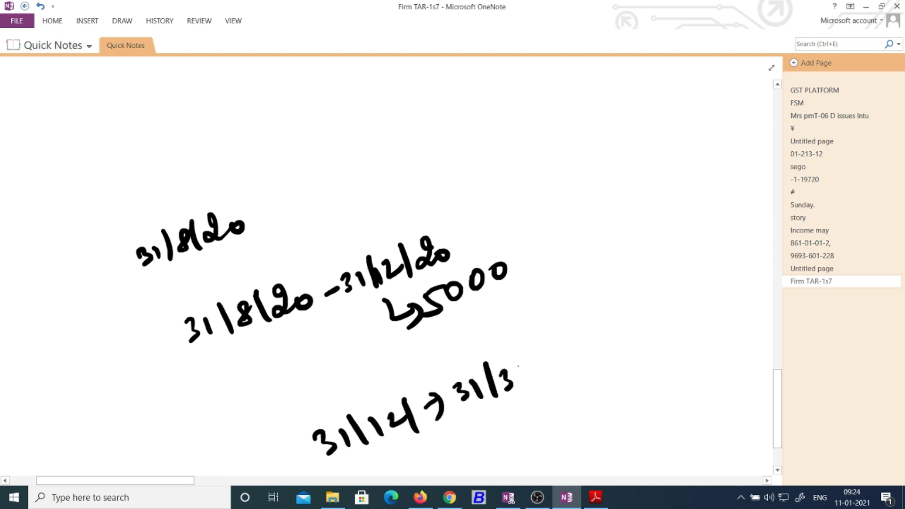
pyautogui.moveTo(525, 352); pyautogui.dragTo(531, 385)
pyautogui.moveTo(547, 341); pyautogui.dragTo(534, 372)
pyautogui.moveTo(550, 353); pyautogui.dragTo(565, 377)
# - Draw an arrow after the second period and handwrite the late fee "10,000"
pyautogui.moveTo(589, 336); pyautogui.dragTo(603, 343)
pyautogui.moveTo(619, 313); pyautogui.dragTo(631, 327)
pyautogui.moveTo(647, 304); pyautogui.dragTo(662, 322)
pyautogui.moveTo(681, 300); pyautogui.dragTo(714, 291)
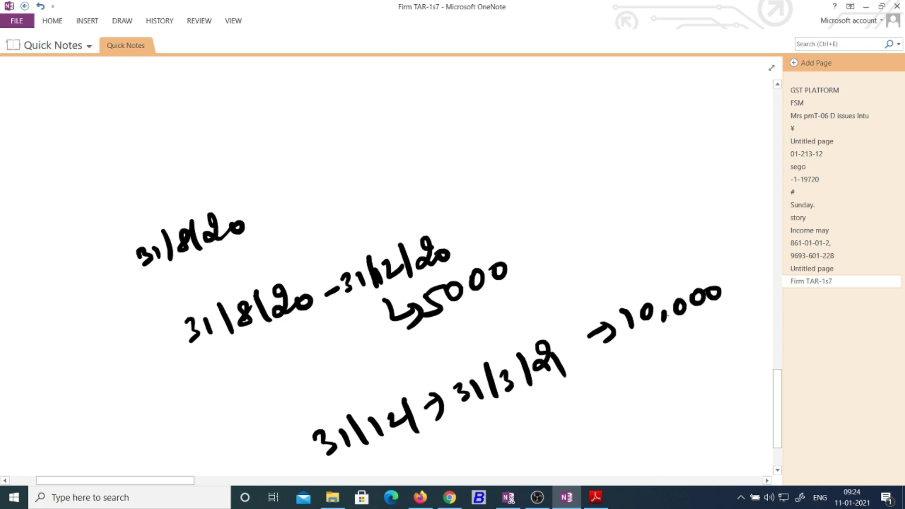
# - Handwrite "5000" above the date ranges, strike it through and circle it
pyautogui.moveTo(351, 145)
pyautogui.mouseDown()
pyautogui.moveTo(343, 172)
pyautogui.moveTo(373, 147)
pyautogui.mouseUp()
pyautogui.moveTo(389, 142); pyautogui.dragTo(413, 136)
pyautogui.moveTo(396, 118)
pyautogui.mouseDown()
pyautogui.moveTo(349, 181)
pyautogui.moveTo(377, 129)
pyautogui.moveTo(361, 172)
pyautogui.mouseUp()
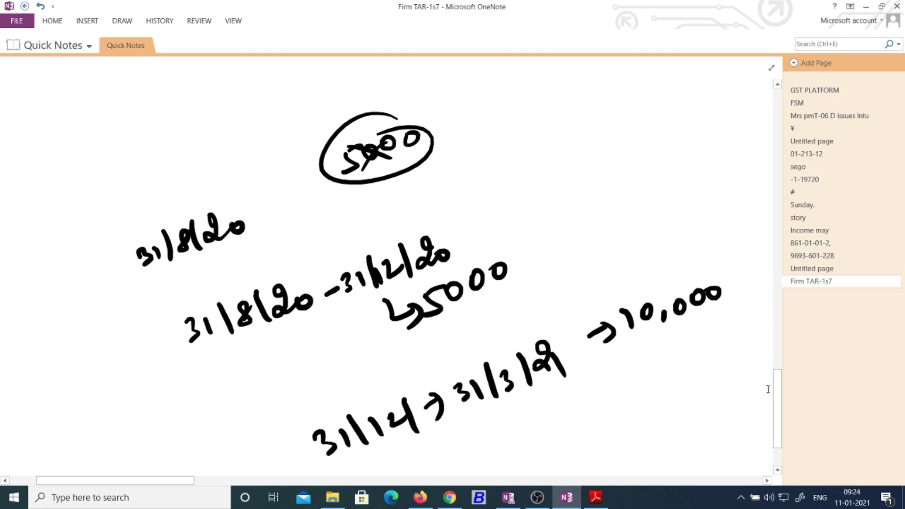
# - Handwrite "1000" with "10,000" beneath it in the blank space above the circled 5000
pyautogui.moveTo(778, 401); pyautogui.dragTo(780, 393)
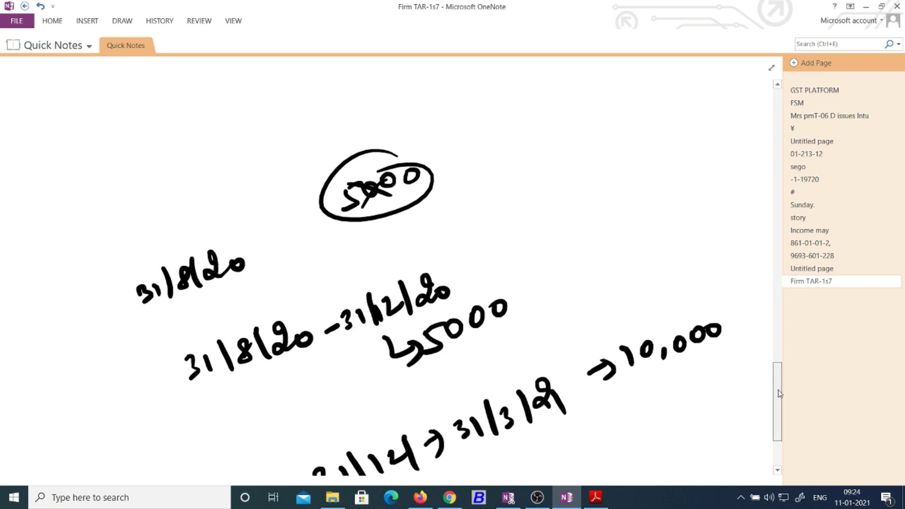
pyautogui.scroll(2, 779, 393)
pyautogui.moveTo(468, 157); pyautogui.dragTo(469, 178)
pyautogui.moveTo(493, 160); pyautogui.dragTo(537, 150)
pyautogui.moveTo(494, 215); pyautogui.dragTo(498, 238)
pyautogui.click(540, 219)
pyautogui.moveTo(526, 215); pyautogui.dragTo(536, 234)
pyautogui.moveTo(563, 209); pyautogui.dragTo(583, 206)
pyautogui.moveTo(602, 202); pyautogui.dragTo(606, 200)
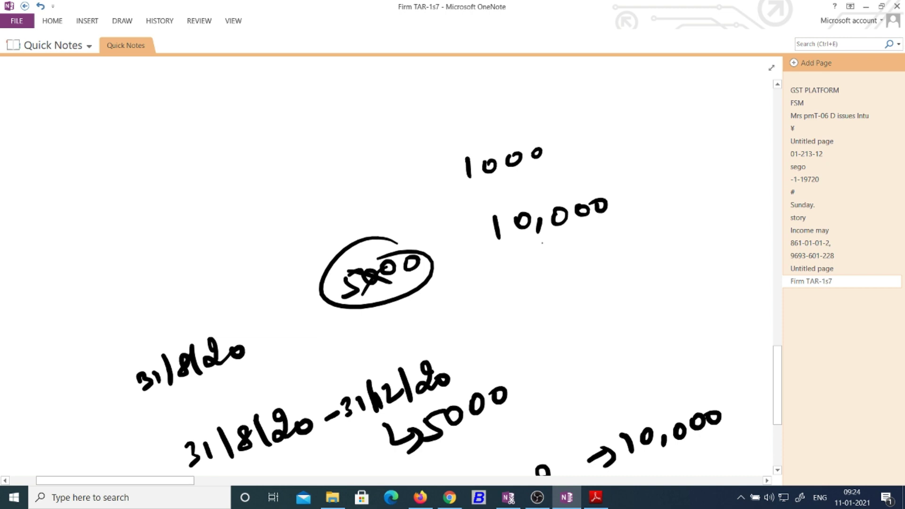
# - Handwrite the final date "31/3/21" in the blank space across from the 1000
pyautogui.moveTo(108, 149)
pyautogui.mouseDown()
pyautogui.moveTo(121, 160)
pyautogui.moveTo(133, 151)
pyautogui.mouseUp()
pyautogui.moveTo(142, 123)
pyautogui.mouseDown()
pyautogui.moveTo(158, 148)
pyautogui.moveTo(168, 146)
pyautogui.mouseUp()
pyautogui.moveTo(183, 116)
pyautogui.mouseDown()
pyautogui.moveTo(191, 137)
pyautogui.moveTo(214, 121)
pyautogui.mouseUp()
pyautogui.moveTo(220, 104); pyautogui.dragTo(224, 123)
pyautogui.click(199, 141)
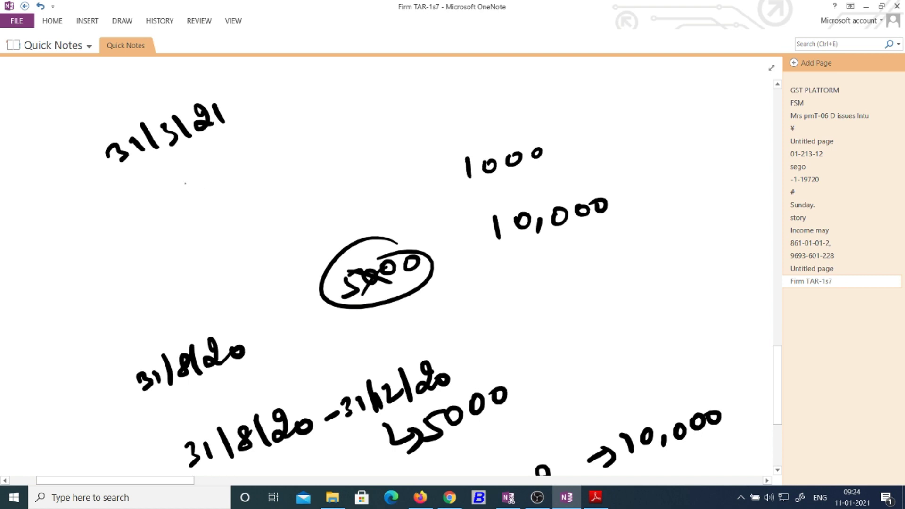
# - Draw an arrow down from the 31/3/21 date to a circled cross
pyautogui.moveTo(184, 170)
pyautogui.mouseDown()
pyautogui.moveTo(193, 197)
pyautogui.moveTo(215, 191)
pyautogui.mouseUp()
pyautogui.moveTo(208, 200)
pyautogui.mouseDown()
pyautogui.moveTo(198, 219)
pyautogui.moveTo(225, 211)
pyautogui.mouseUp()
pyautogui.moveTo(218, 221); pyautogui.dragTo(213, 234)
pyautogui.moveTo(213, 200); pyautogui.dragTo(207, 201)
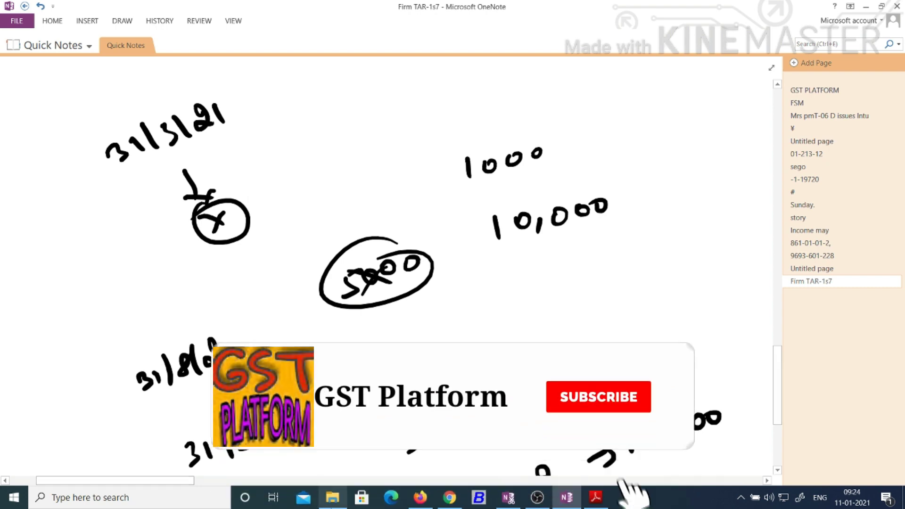
# - Switch to the section 234F text in Chrome and highlight the proviso's five lakh rupees income limit and one thousand rupees fee cap
pyautogui.click(461, 500)
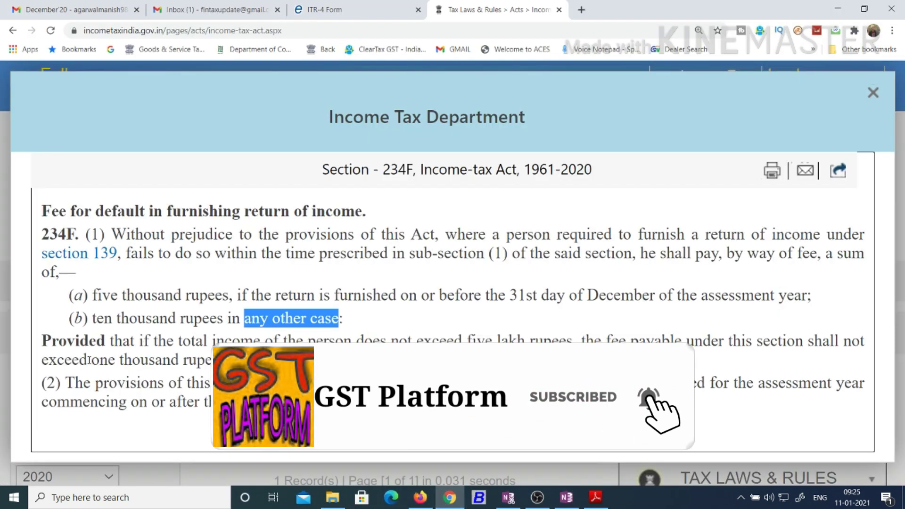
pyautogui.moveTo(166, 340); pyautogui.dragTo(574, 348)
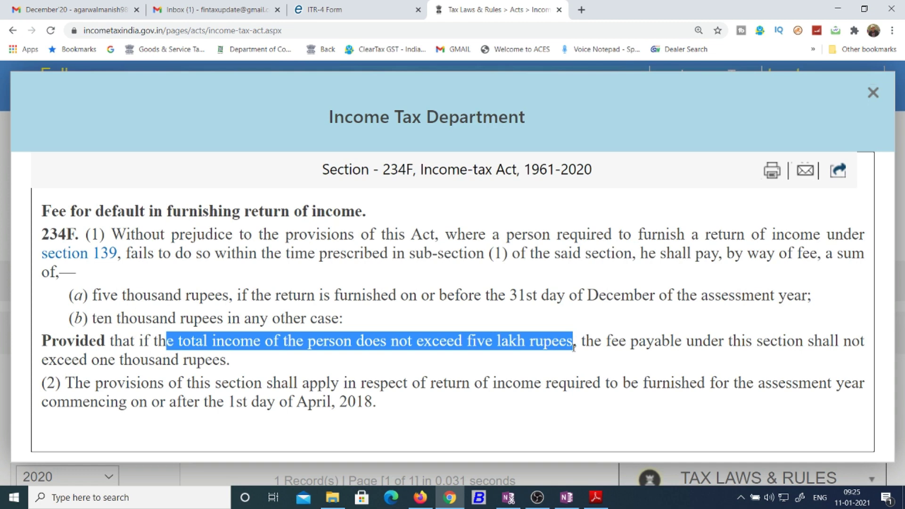
pyautogui.moveTo(627, 342); pyautogui.dragTo(771, 344)
pyautogui.moveTo(147, 351); pyautogui.dragTo(238, 354)
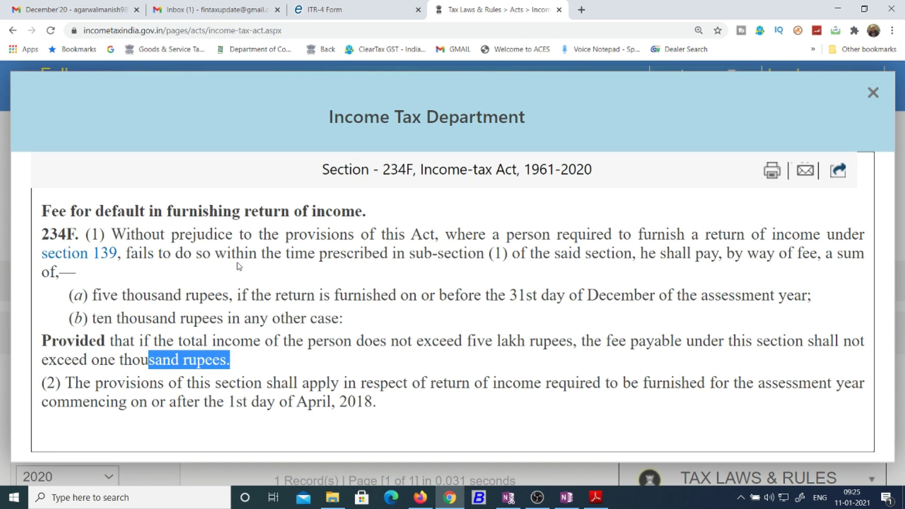
# - Review the ITR-4 form's Part D tax computation and fees u/s 234F, then its Part B gross total income
pyautogui.click(335, 10)
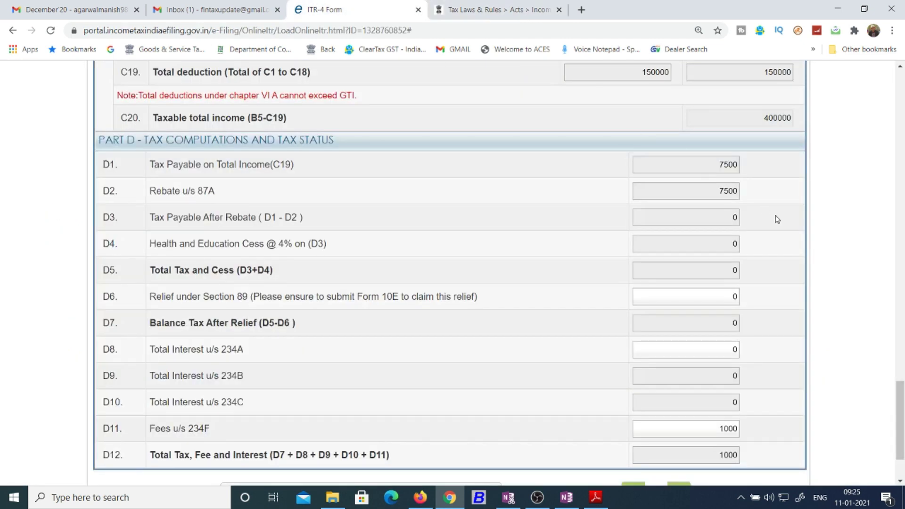
pyautogui.scroll(-1, 900, 389)
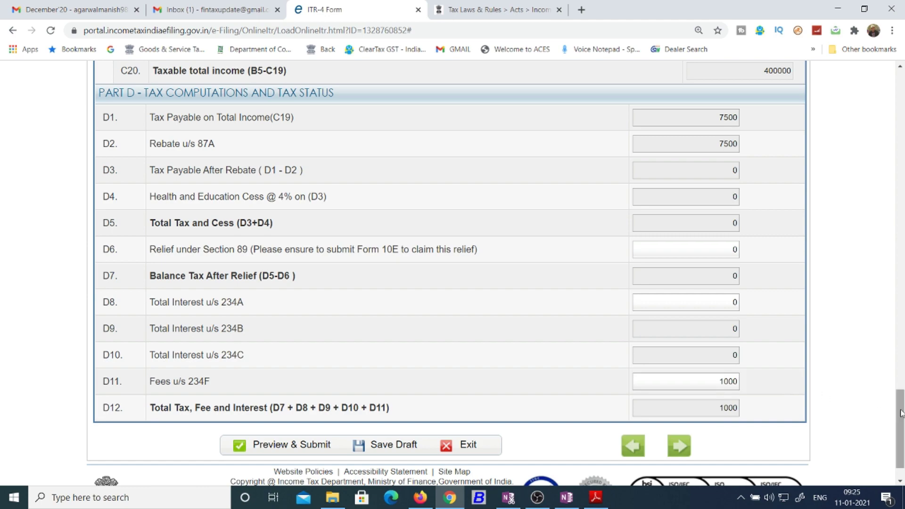
pyautogui.moveTo(901, 414); pyautogui.dragTo(902, 134)
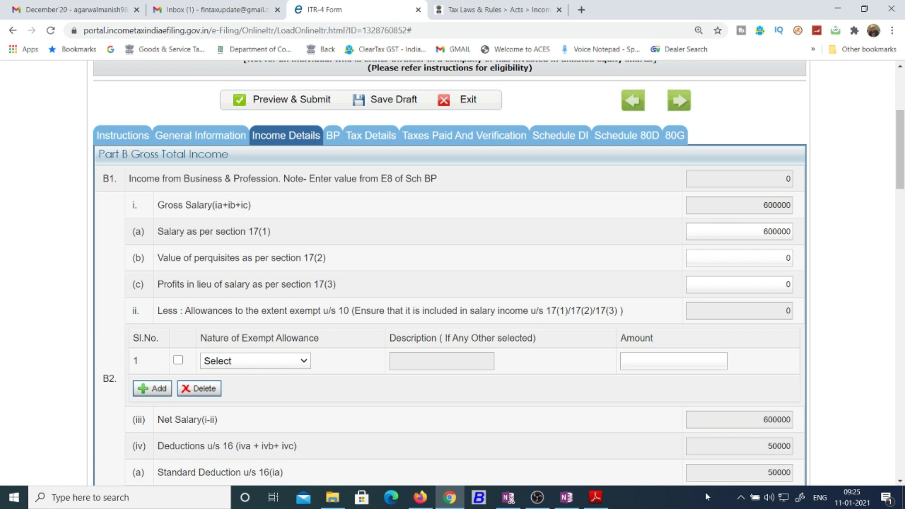
# - Switch to OneNote and handwrite the contact phone number in the blank space between the Audit and Total Income notes
pyautogui.click(571, 501)
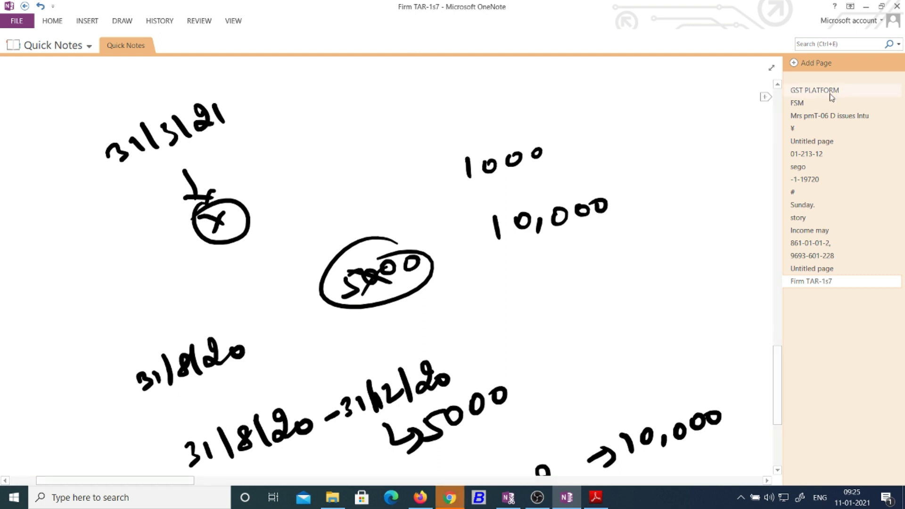
pyautogui.moveTo(772, 393); pyautogui.dragTo(787, 241)
pyautogui.scroll(-2, 788, 241)
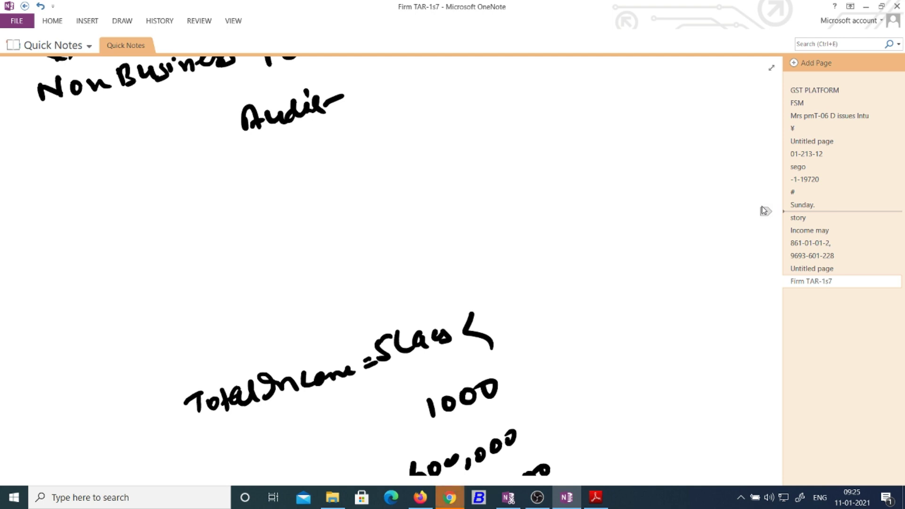
pyautogui.moveTo(444, 218)
pyautogui.mouseDown()
pyautogui.moveTo(430, 225)
pyautogui.moveTo(441, 247)
pyautogui.mouseUp()
pyautogui.moveTo(459, 223)
pyautogui.mouseDown()
pyautogui.moveTo(452, 239)
pyautogui.moveTo(482, 246)
pyautogui.mouseUp()
pyautogui.moveTo(493, 233); pyautogui.dragTo(512, 229)
pyautogui.moveTo(535, 216); pyautogui.dragTo(546, 230)
pyautogui.moveTo(555, 225); pyautogui.dragTo(580, 222)
pyautogui.moveTo(592, 205)
pyautogui.mouseDown()
pyautogui.moveTo(598, 222)
pyautogui.moveTo(616, 217)
pyautogui.mouseUp()
pyautogui.moveTo(629, 196); pyautogui.dragTo(627, 195)
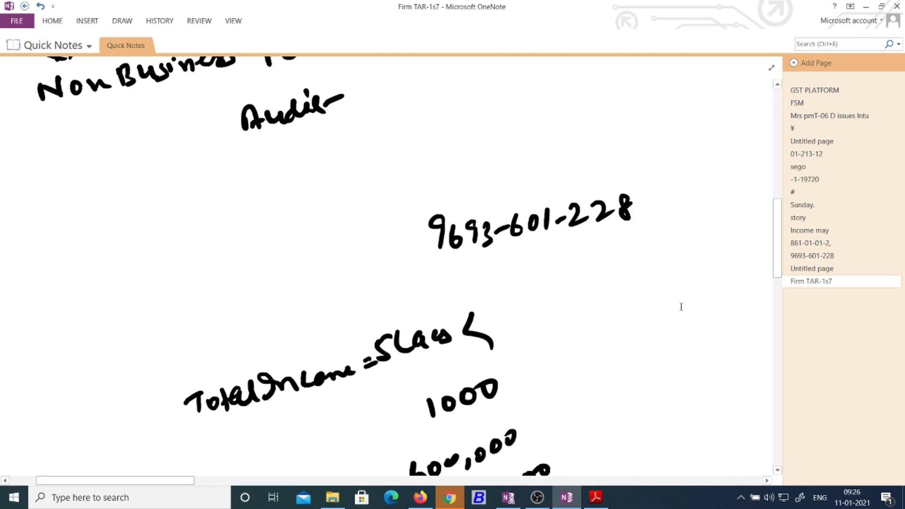
pyautogui.click(631, 212)
# - Handwrite the contact phone number again in the blank space above the 31/3/21 date and the 1000
pyautogui.moveTo(778, 239)
pyautogui.mouseDown()
pyautogui.moveTo(779, 363)
pyautogui.moveTo(783, 337)
pyautogui.mouseUp()
pyautogui.moveTo(395, 247); pyautogui.dragTo(392, 275)
pyautogui.moveTo(410, 251)
pyautogui.mouseDown()
pyautogui.moveTo(411, 263)
pyautogui.moveTo(430, 271)
pyautogui.moveTo(475, 253)
pyautogui.mouseUp()
pyautogui.moveTo(490, 241)
pyautogui.mouseDown()
pyautogui.moveTo(485, 257)
pyautogui.moveTo(503, 247)
pyautogui.moveTo(518, 257)
pyautogui.mouseUp()
pyautogui.moveTo(531, 249); pyautogui.dragTo(563, 247)
pyautogui.moveTo(570, 236)
pyautogui.mouseDown()
pyautogui.moveTo(587, 243)
pyautogui.moveTo(596, 227)
pyautogui.mouseUp()
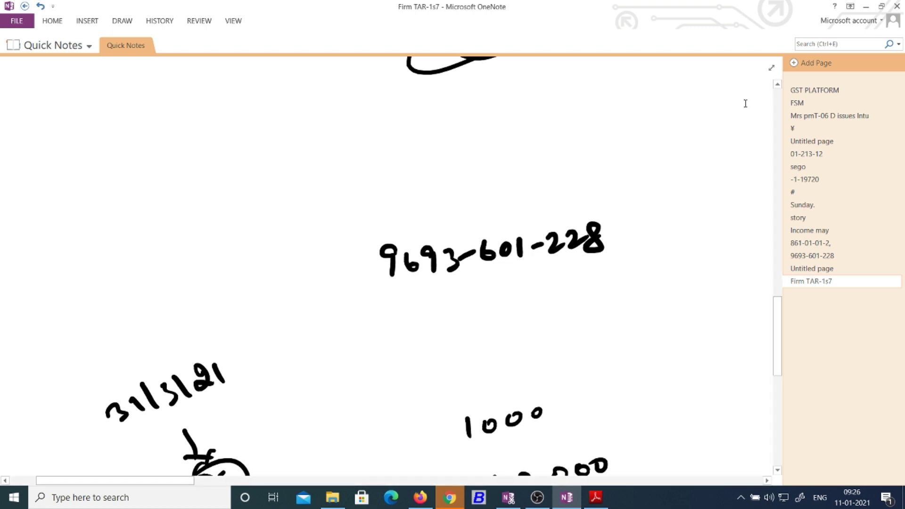
# - Open the GST PLATFORM page, zoom out to 156% and examine its bank, payment and contact details
pyautogui.click(844, 90)
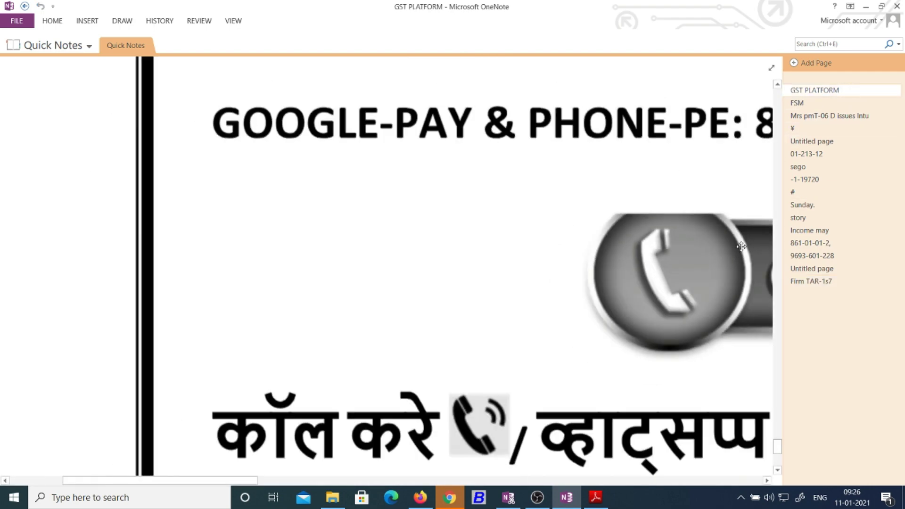
pyautogui.click(233, 21)
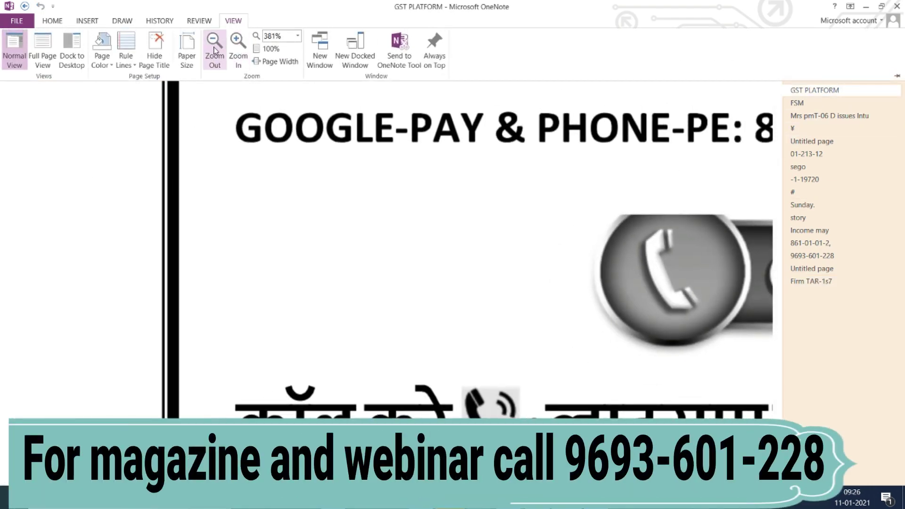
pyautogui.click(214, 51)
pyautogui.click(214, 51)
pyautogui.click(215, 50)
pyautogui.click(215, 50)
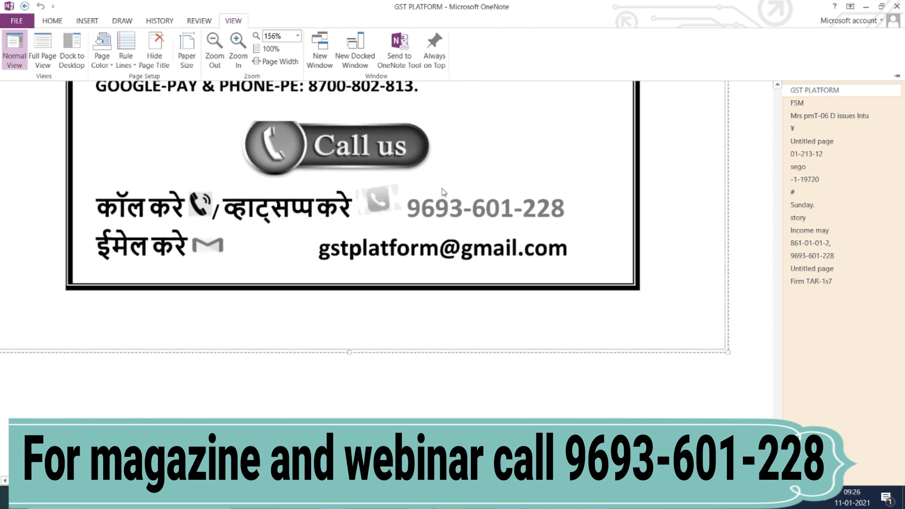
pyautogui.click(777, 469)
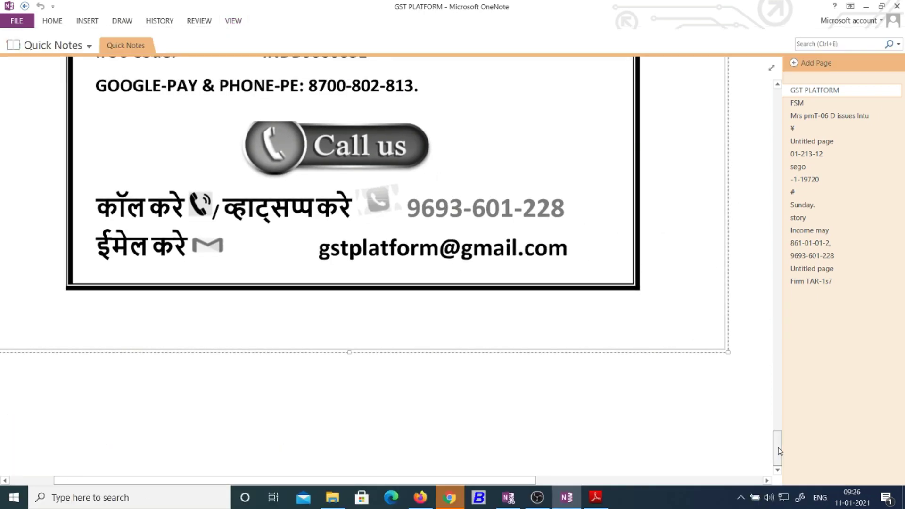
pyautogui.scroll(3, 776, 469)
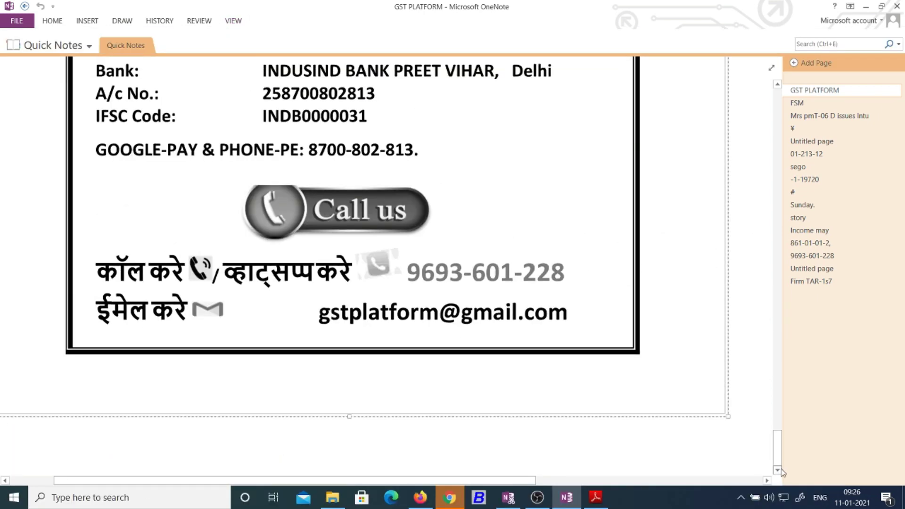
pyautogui.scroll(-3, 776, 469)
# - Switch to Adobe Reader to show the GSTR-9 / 9C training session invitation in GST PLATFORM.pdf
pyautogui.click(598, 499)
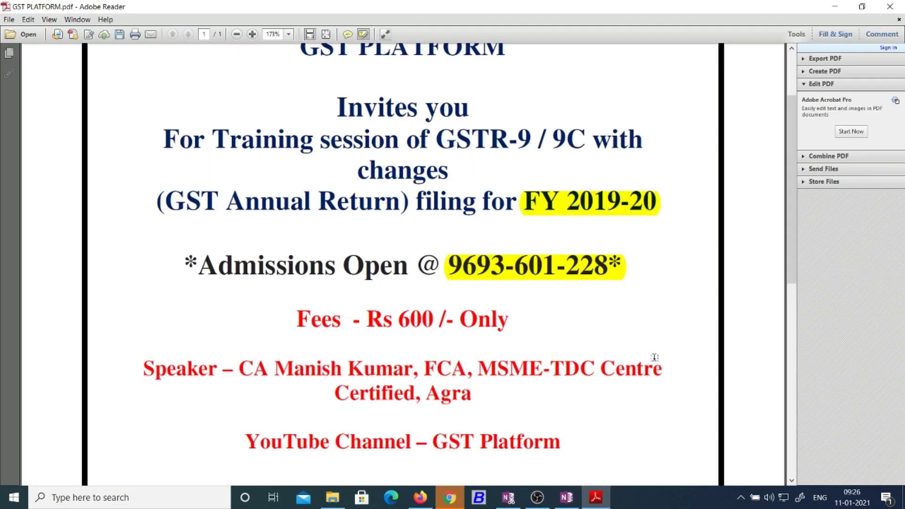